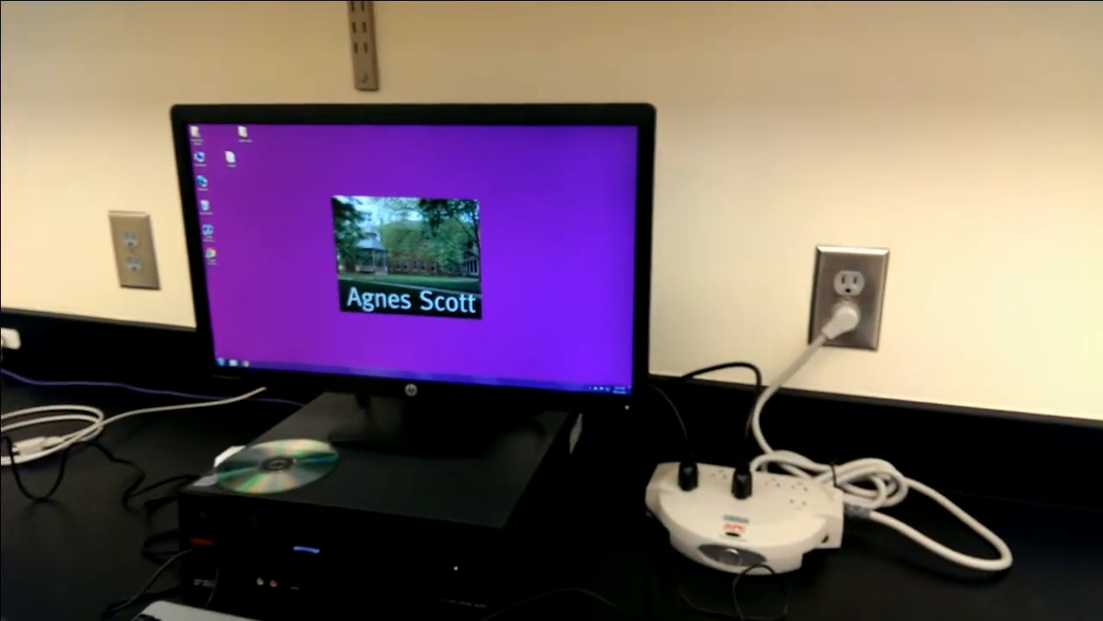
# Step: Launch Digital Microscope Suite 2.0 from the Start menu search results
pyautogui.press('super')
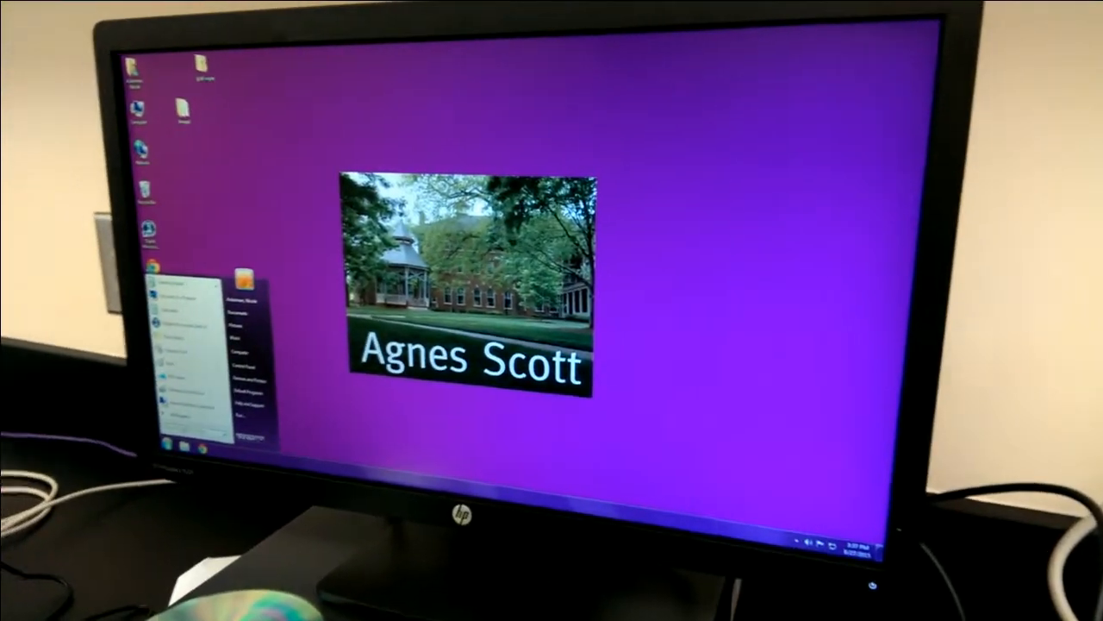
pyautogui.click(185, 426)
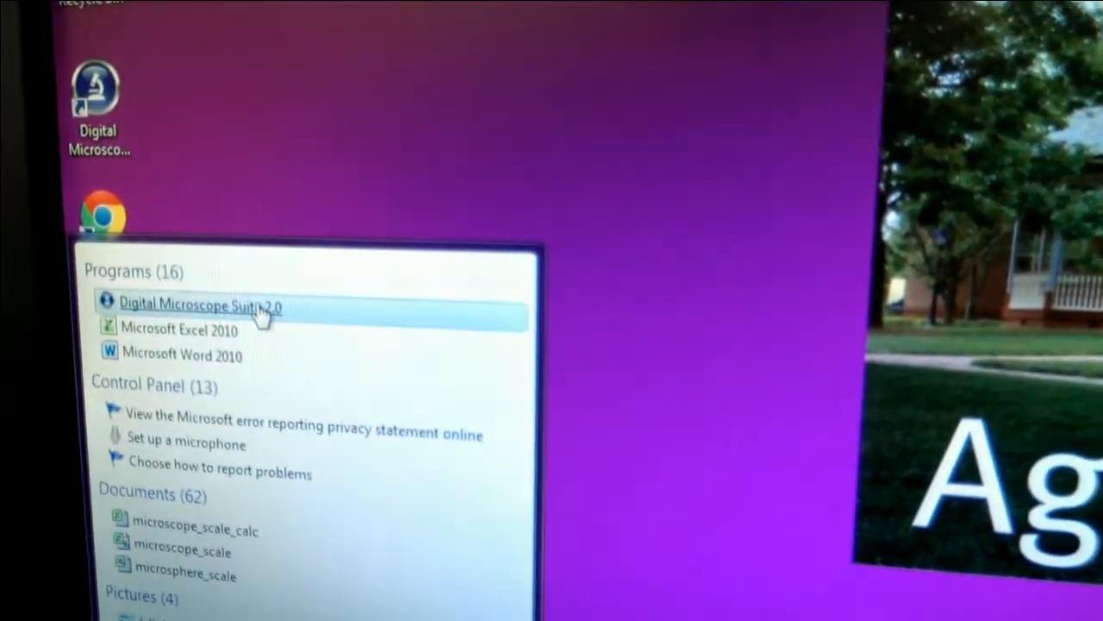
pyautogui.click(262, 313)
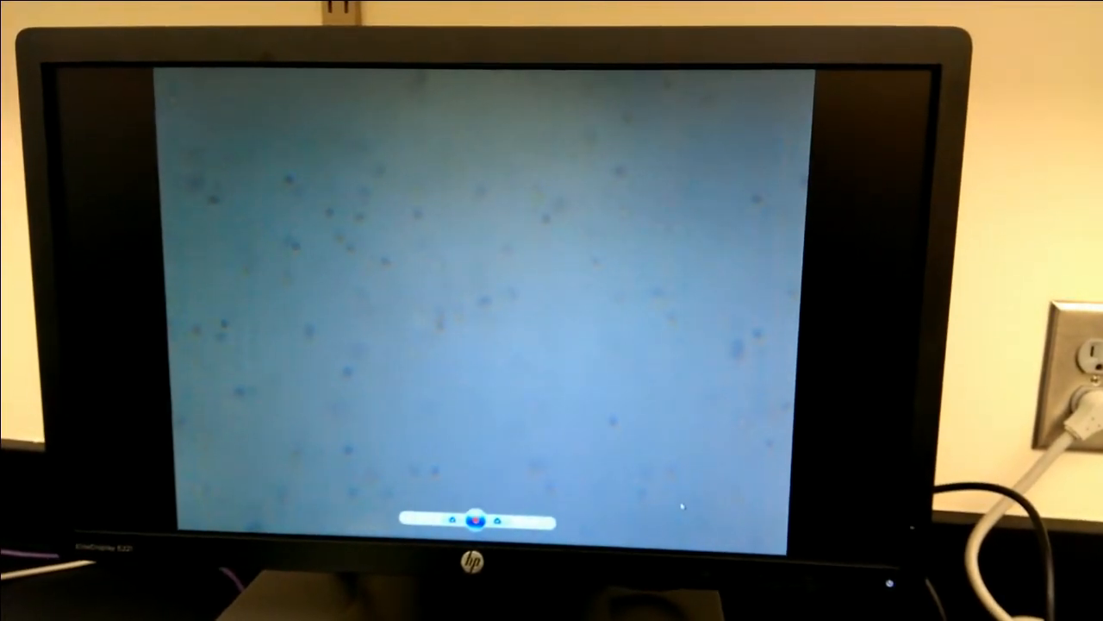
# Step: Exit full-screen preview and check the Media Folder path in File > System Setting
pyautogui.press('Escape')
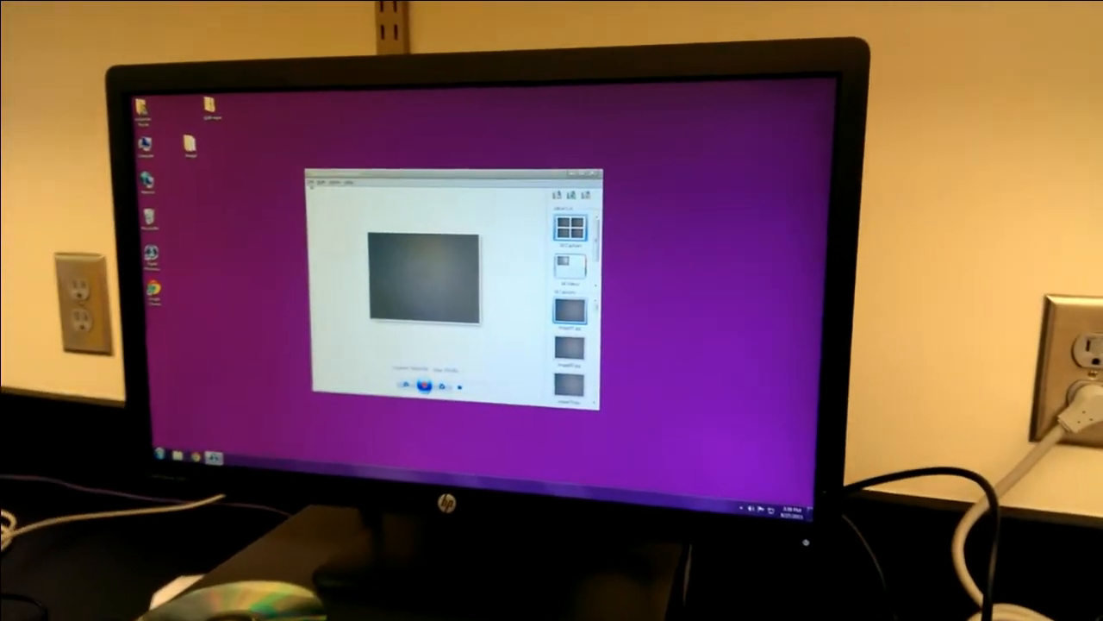
pyautogui.click(333, 197)
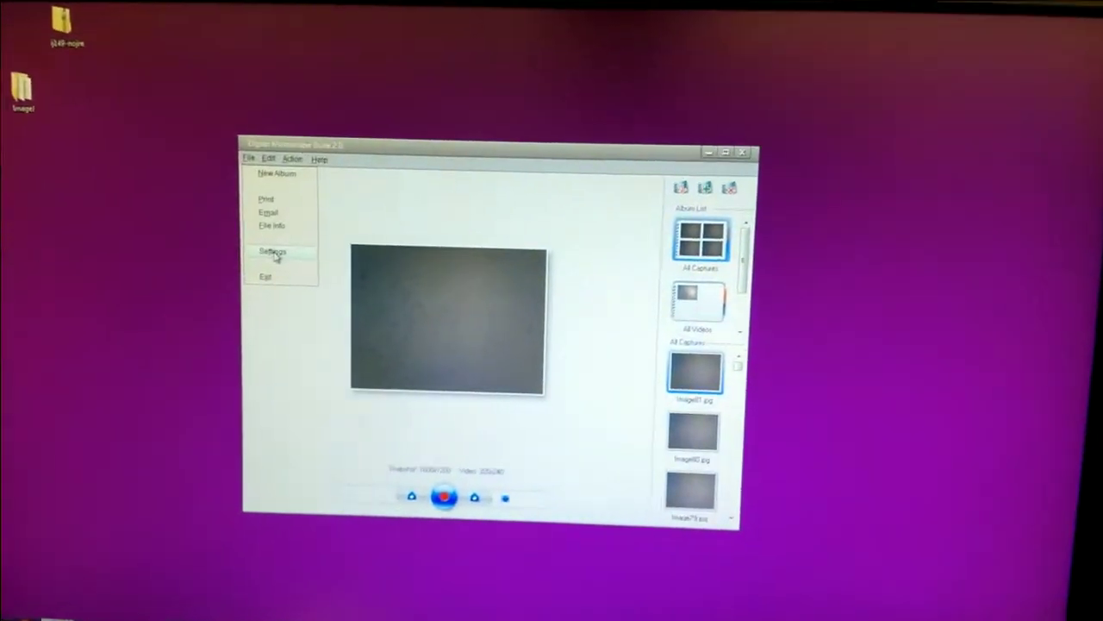
pyautogui.click(281, 278)
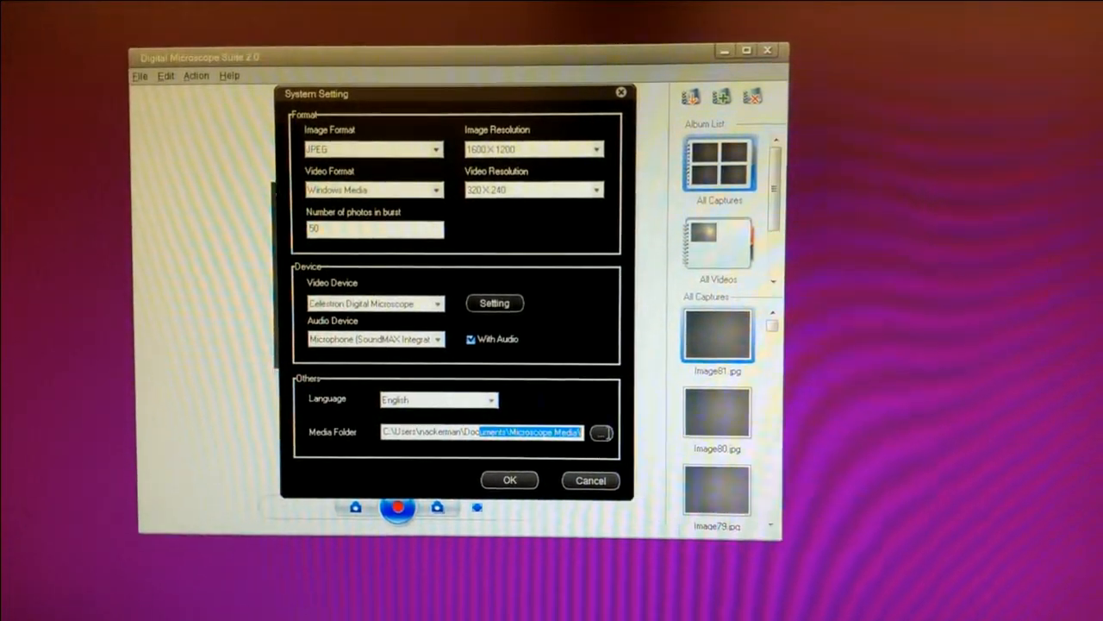
pyautogui.click(427, 435)
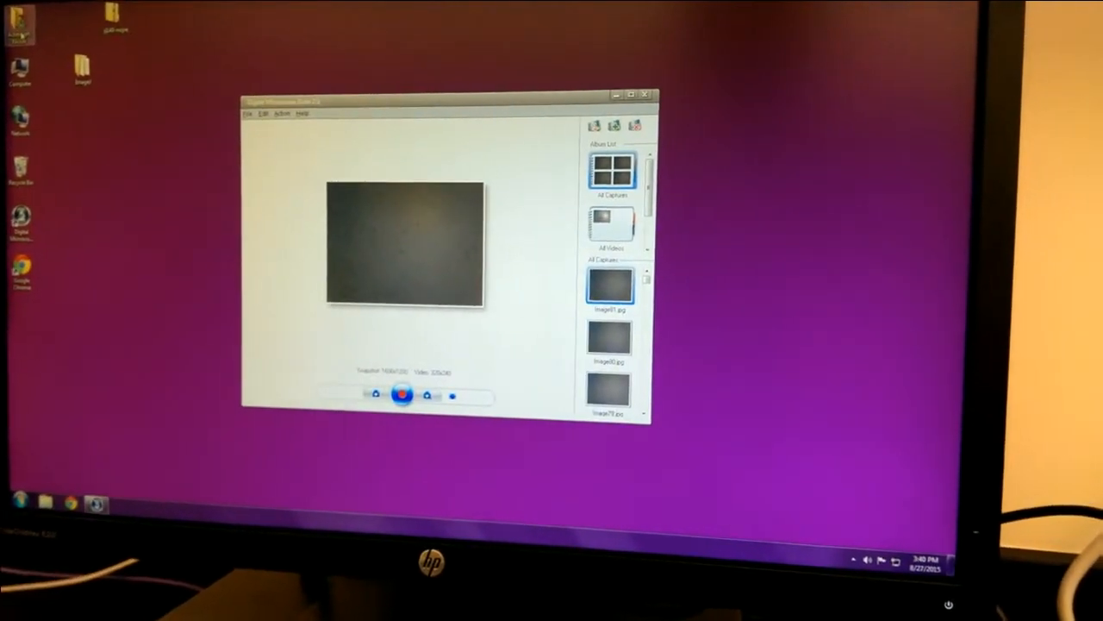
# Step: Open Documents > Microscope Media and delete all 50 captured images
pyautogui.doubleClick(20, 21)
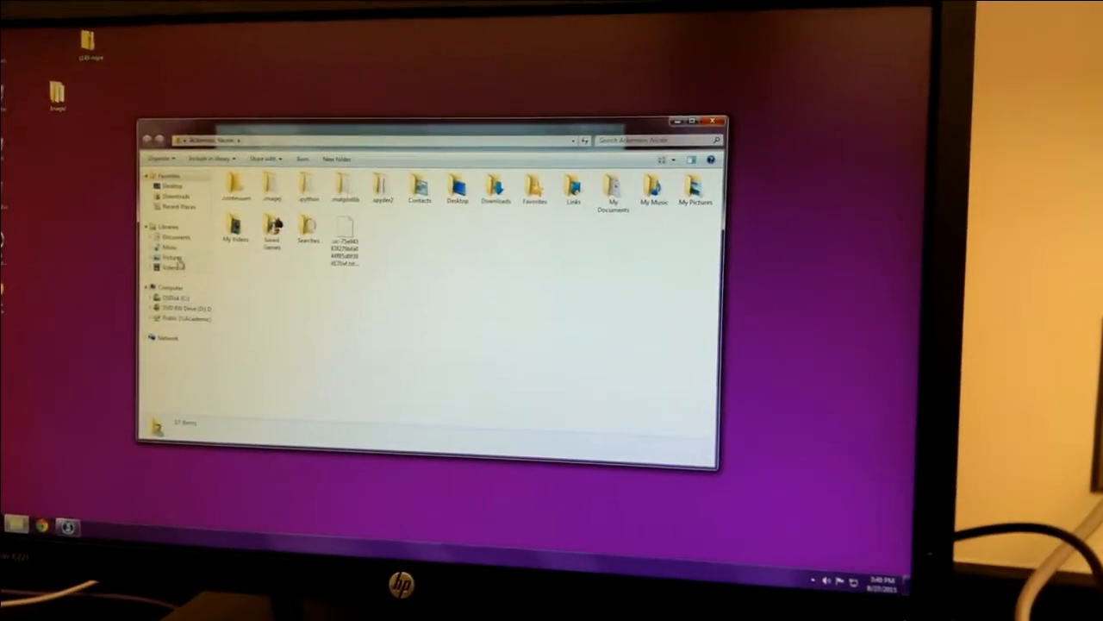
pyautogui.click(172, 237)
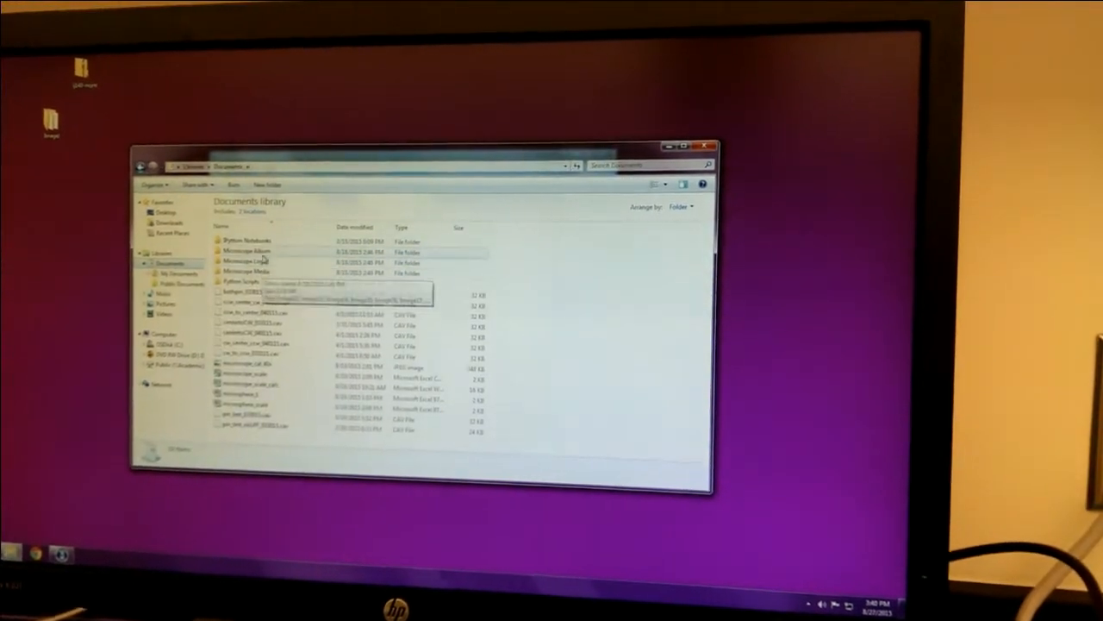
pyautogui.doubleClick(262, 274)
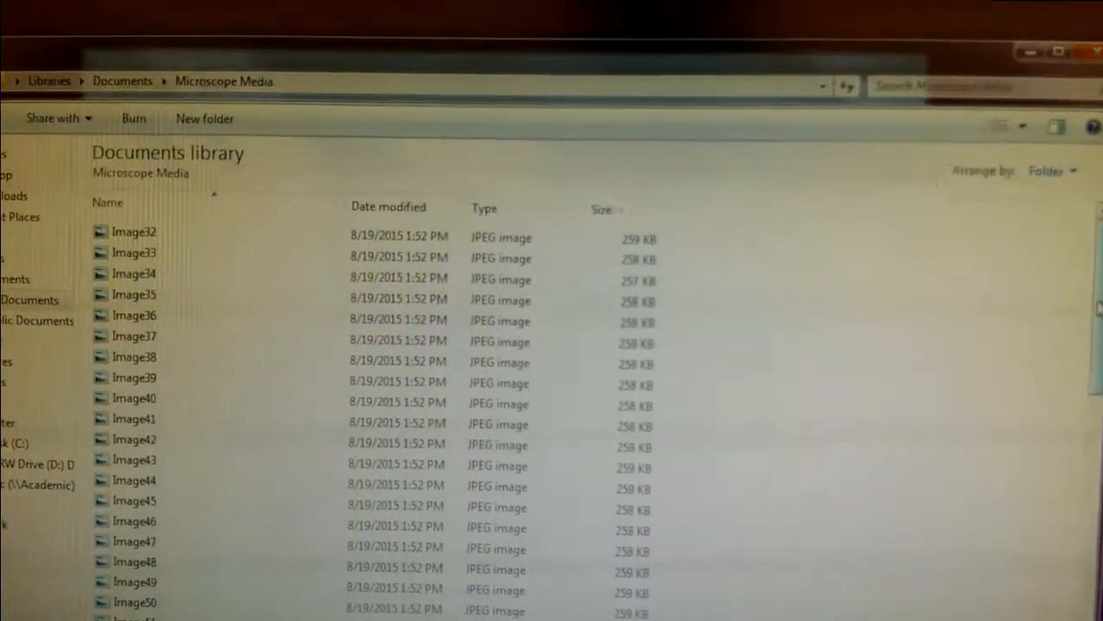
pyautogui.scroll(-10, 603, 344)
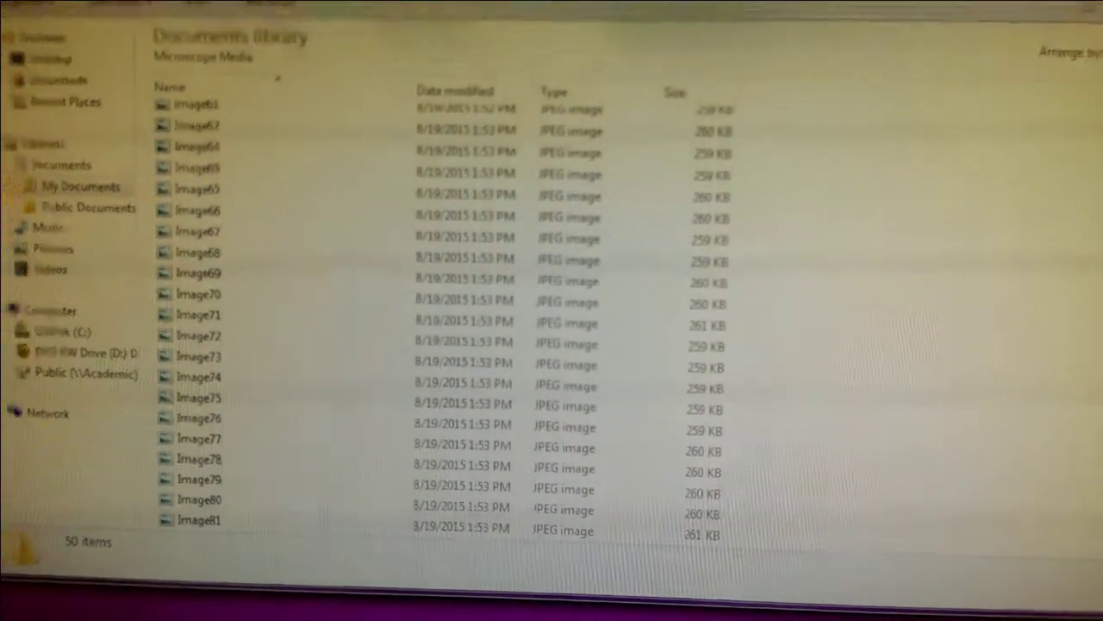
pyautogui.hotkey('ctrl', 'a')
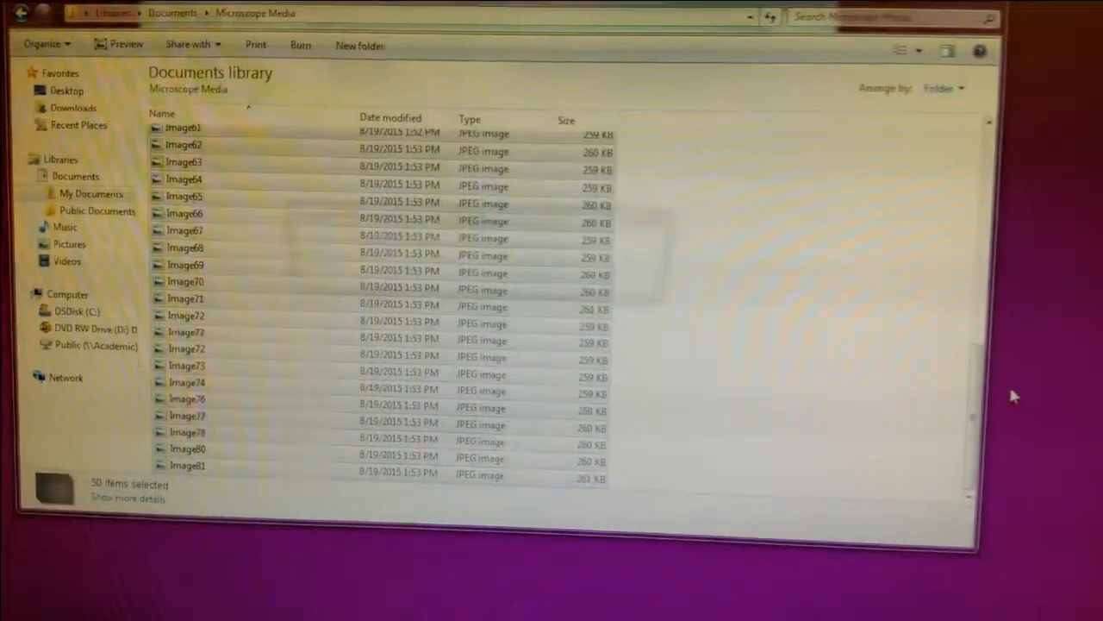
pyautogui.press('Delete')
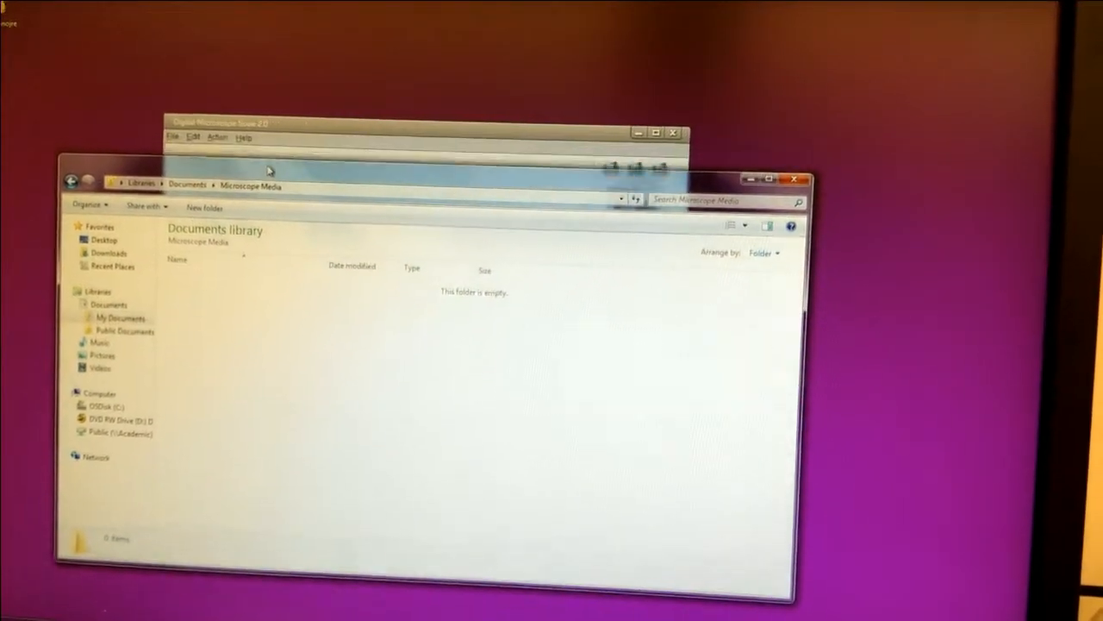
# Step: Capture three new snapshots of the microspheres with the camera button
pyautogui.click(330, 135)
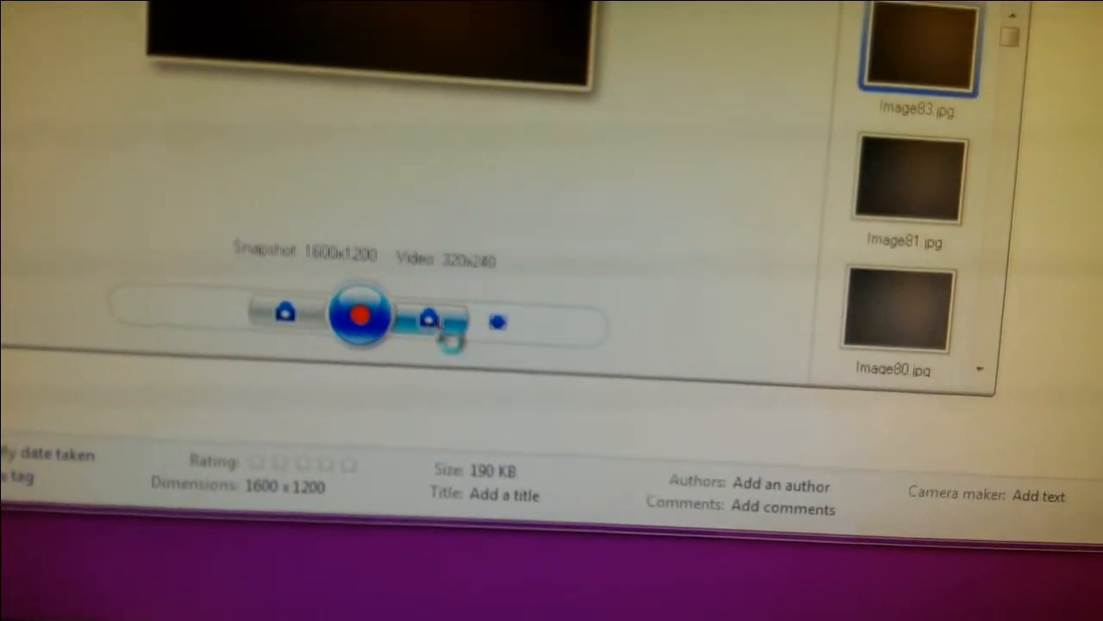
pyautogui.click(435, 334)
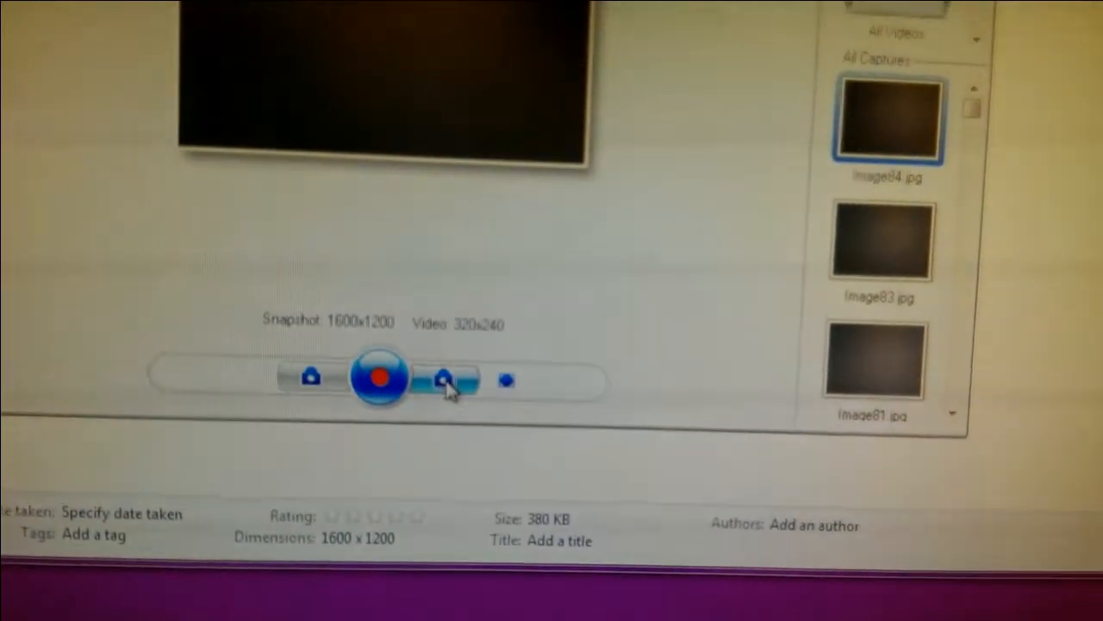
pyautogui.click(403, 386)
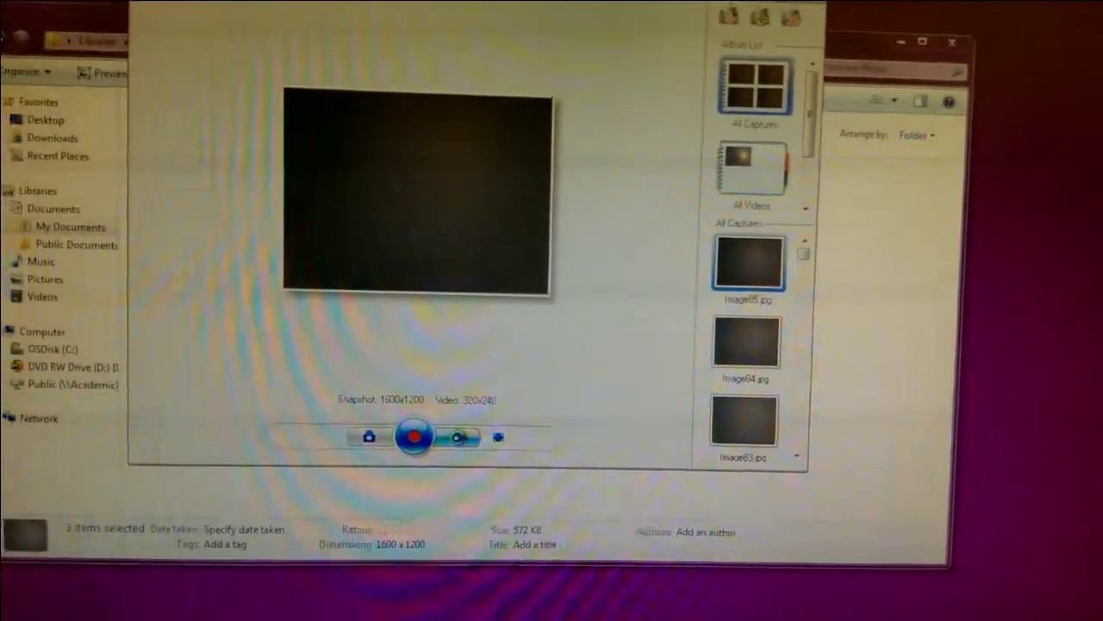
pyautogui.click(369, 437)
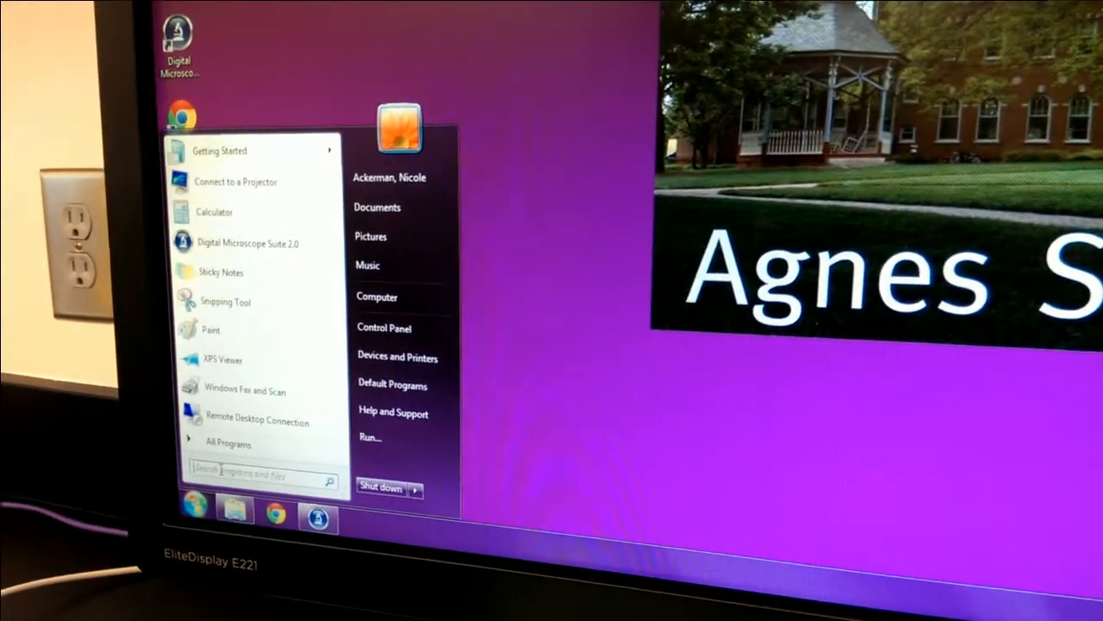
pyautogui.write('imagej')
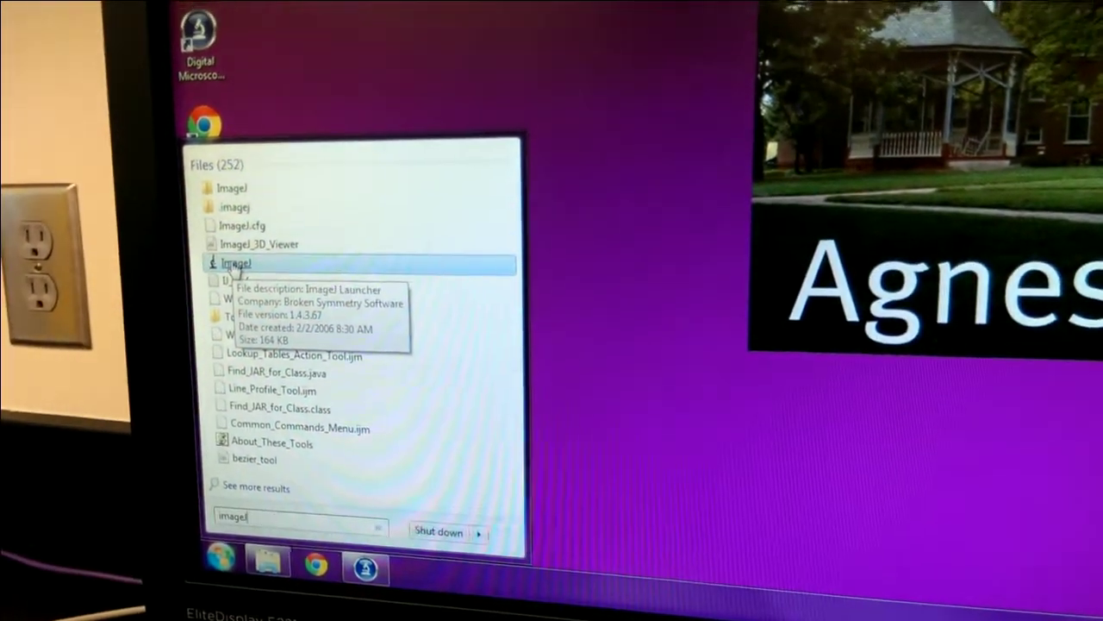
# Step: Launch ImageJ from the Start menu and reposition its toolbar window
pyautogui.click(226, 271)
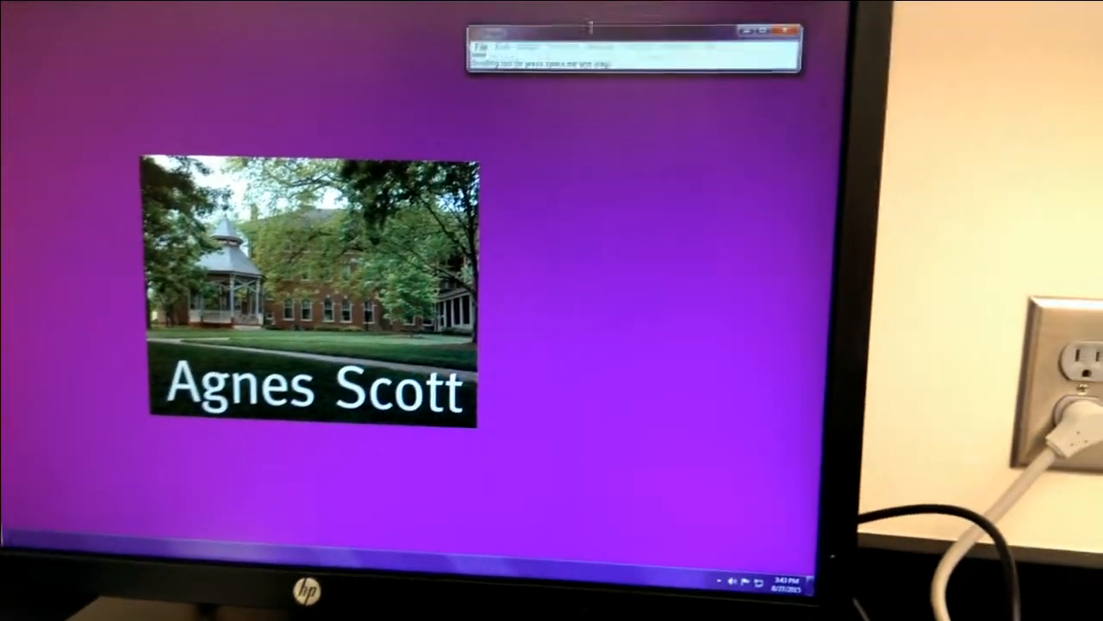
pyautogui.moveTo(590, 28); pyautogui.dragTo(543, 60)
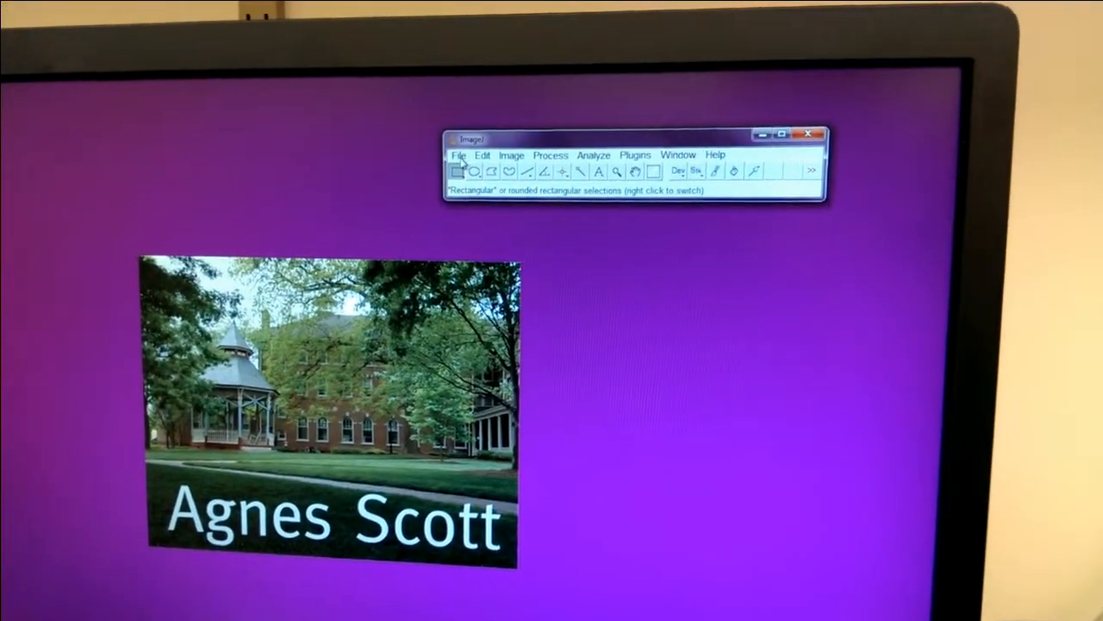
# Step: Bring up ImageJ's File > Open dialog to load the calibration image
pyautogui.click(438, 155)
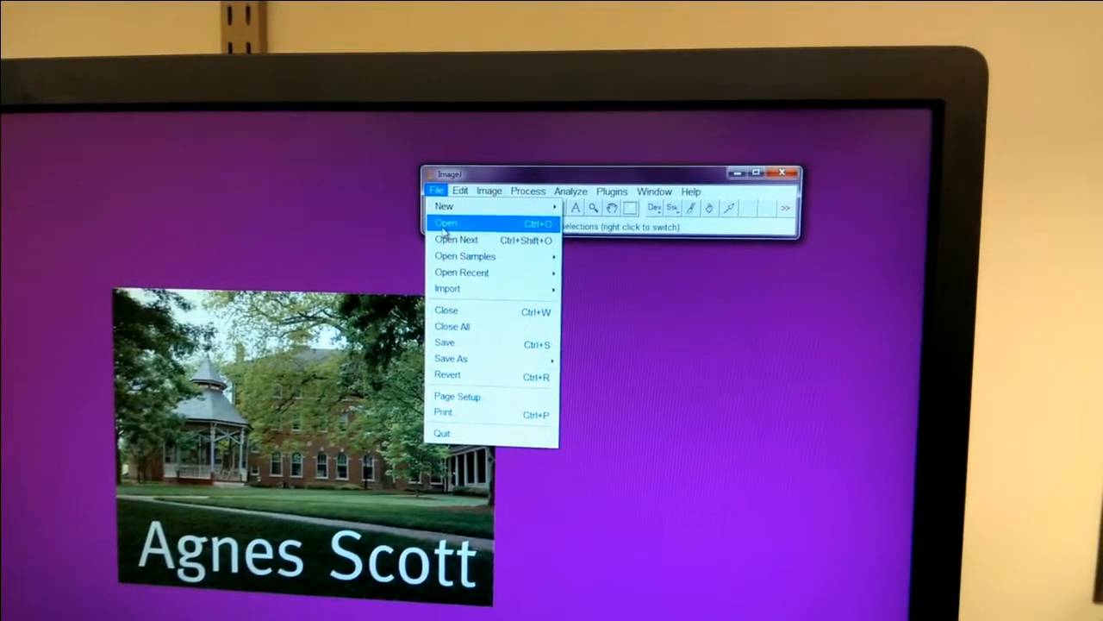
pyautogui.click(450, 218)
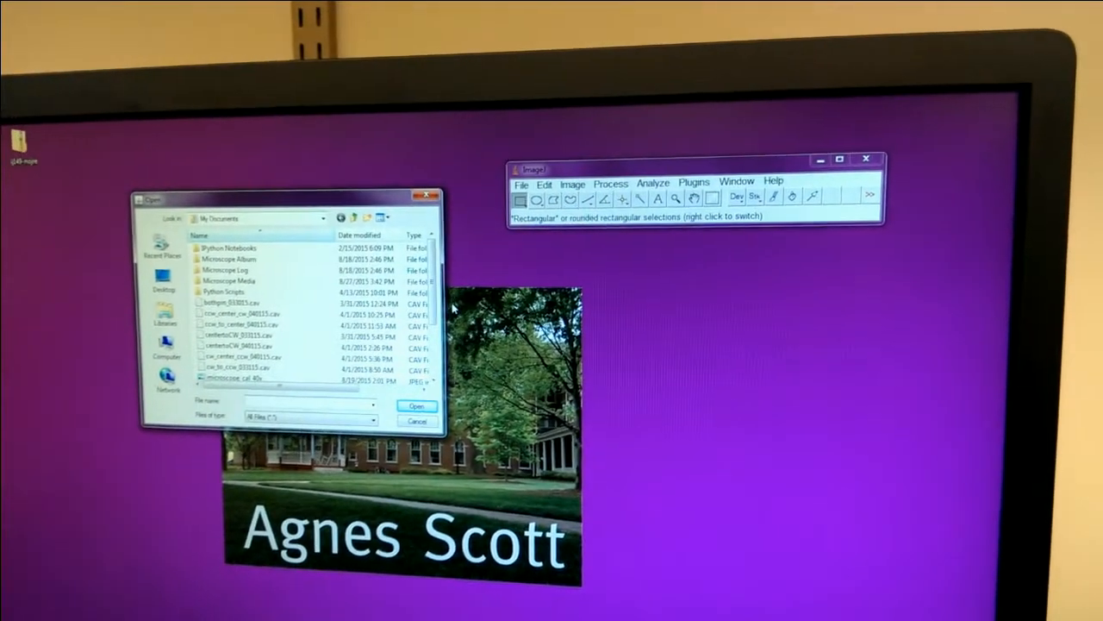
pyautogui.scroll(-3, 366, 327)
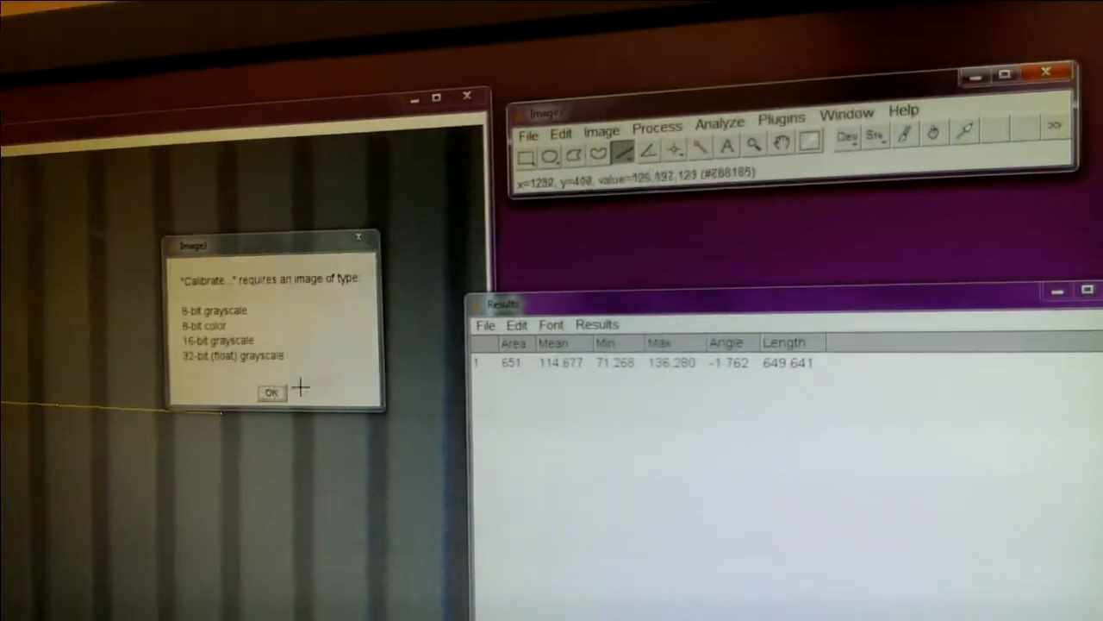
# Step: Set the scale via Analyze > Set Scale with 50 uM known distance, about 12.99 pixels/uM
pyautogui.click(82, 425)
pyautogui.click(636, 109)
pyautogui.moveTo(484, 94)
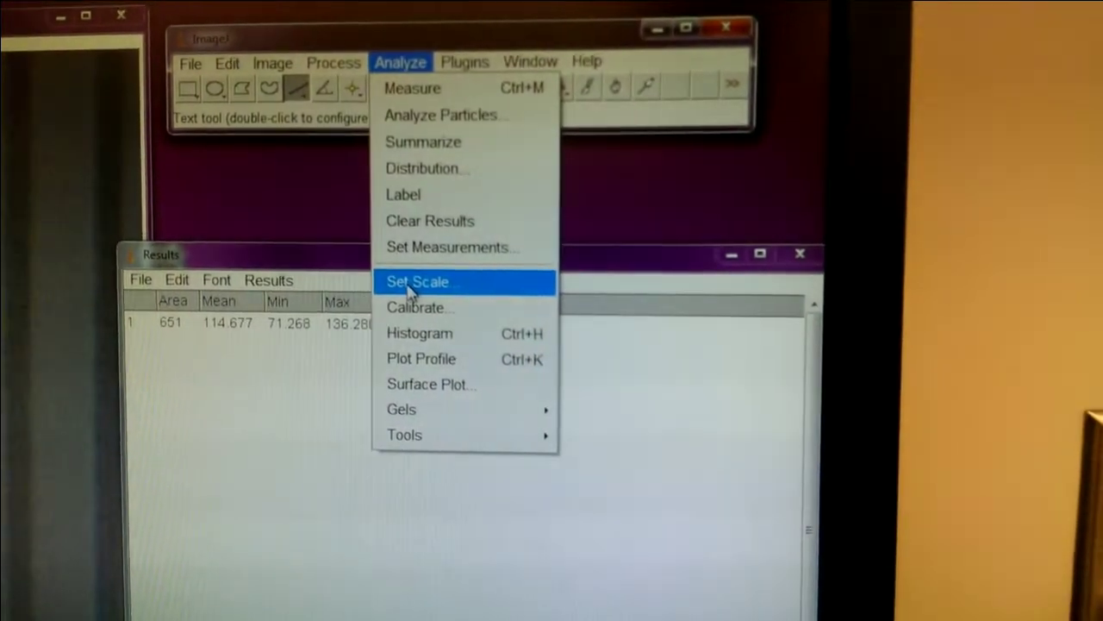
pyautogui.click(417, 282)
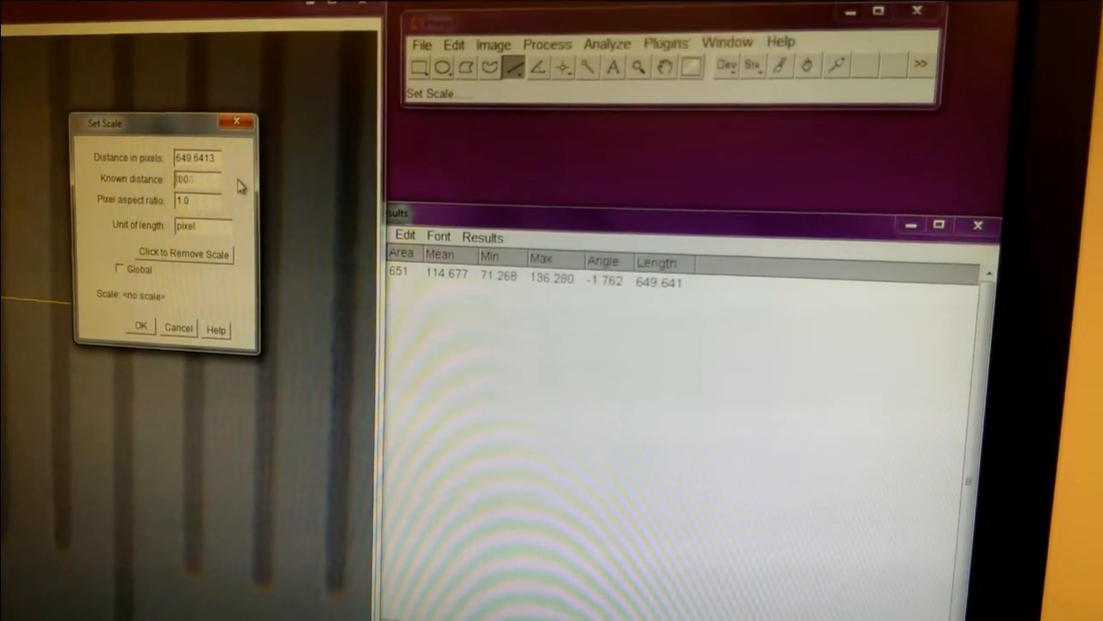
pyautogui.press('BackSpace')
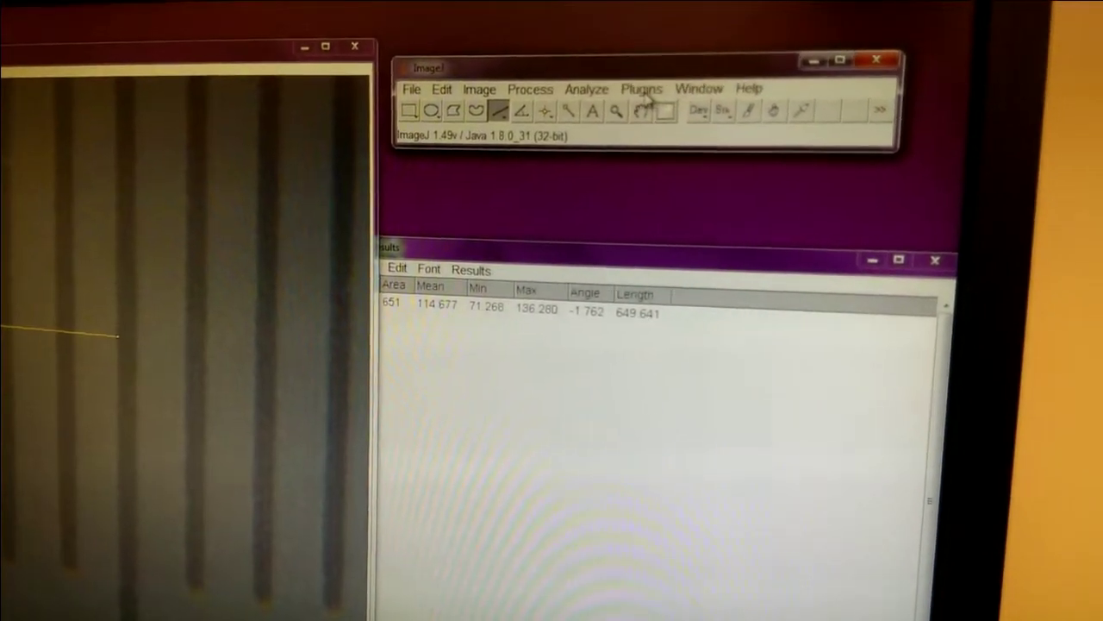
pyautogui.click(641, 88)
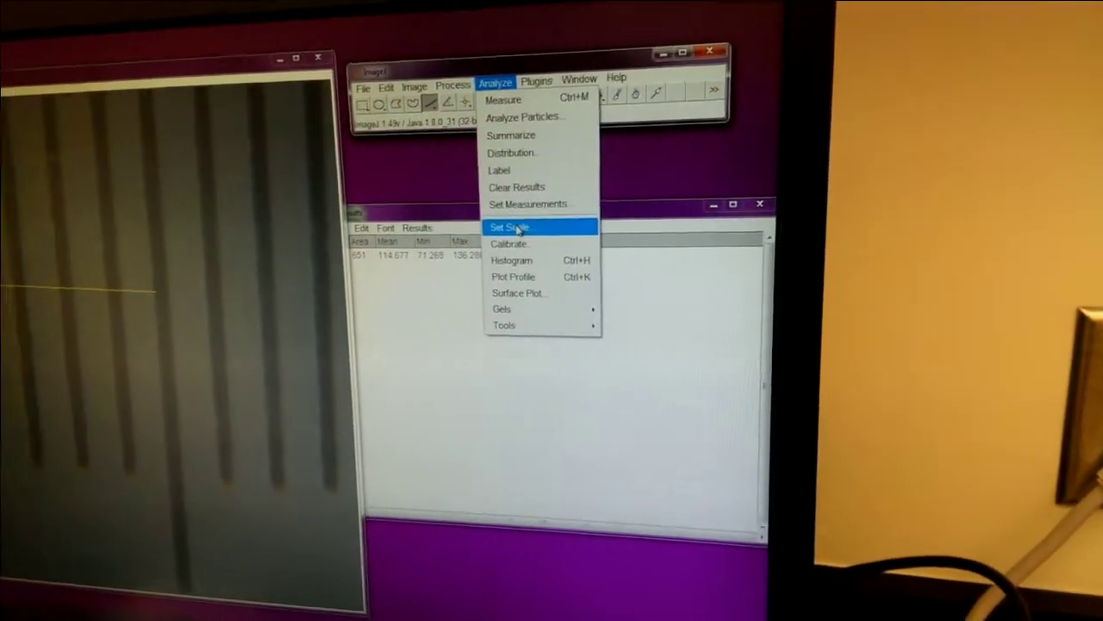
pyautogui.click(460, 229)
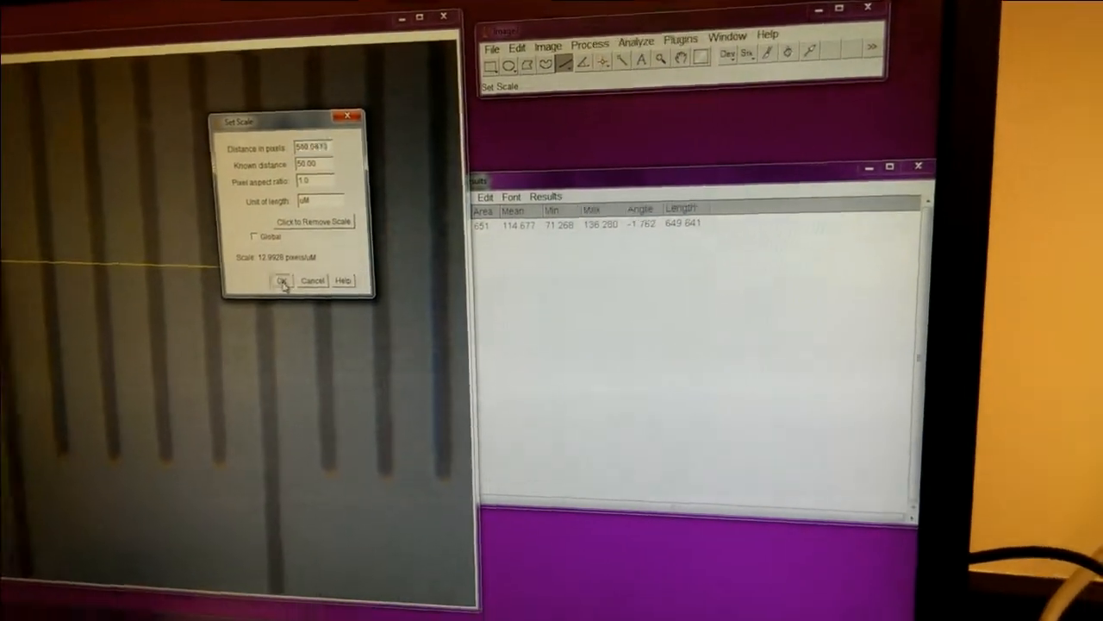
pyautogui.click(303, 319)
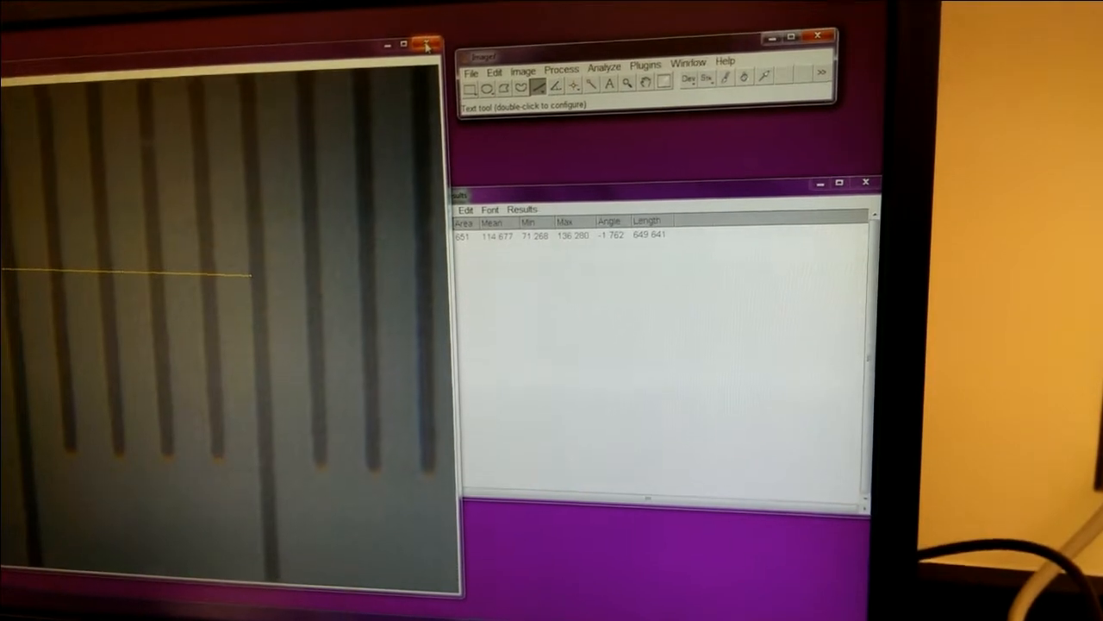
# Step: Import the image sequence from Microscope Media starting at Image83
pyautogui.click(462, 70)
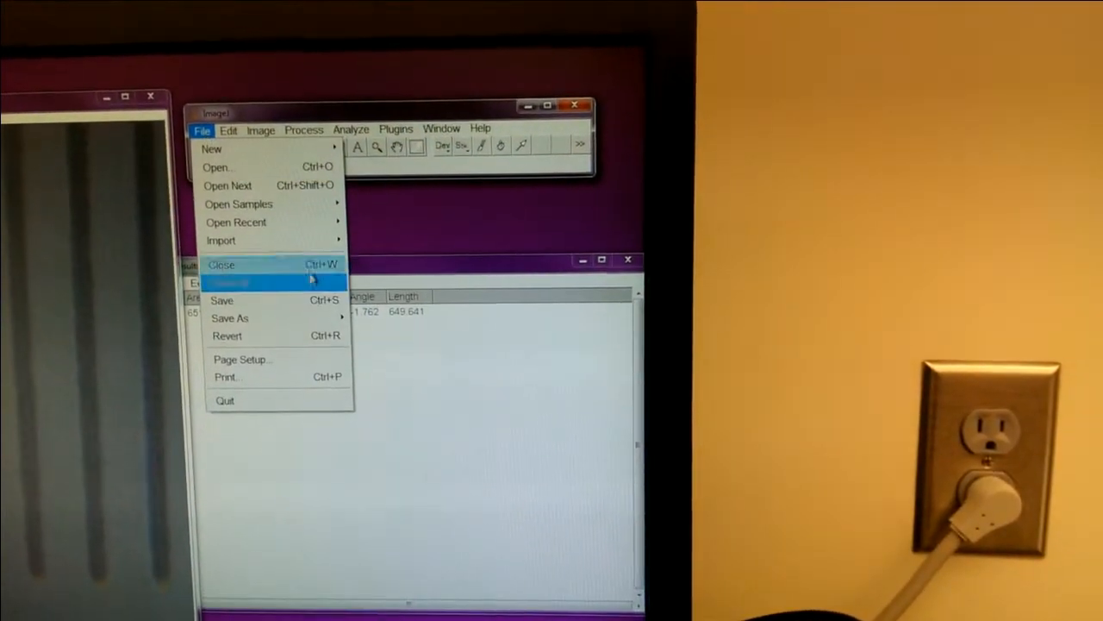
pyautogui.moveTo(204, 245)
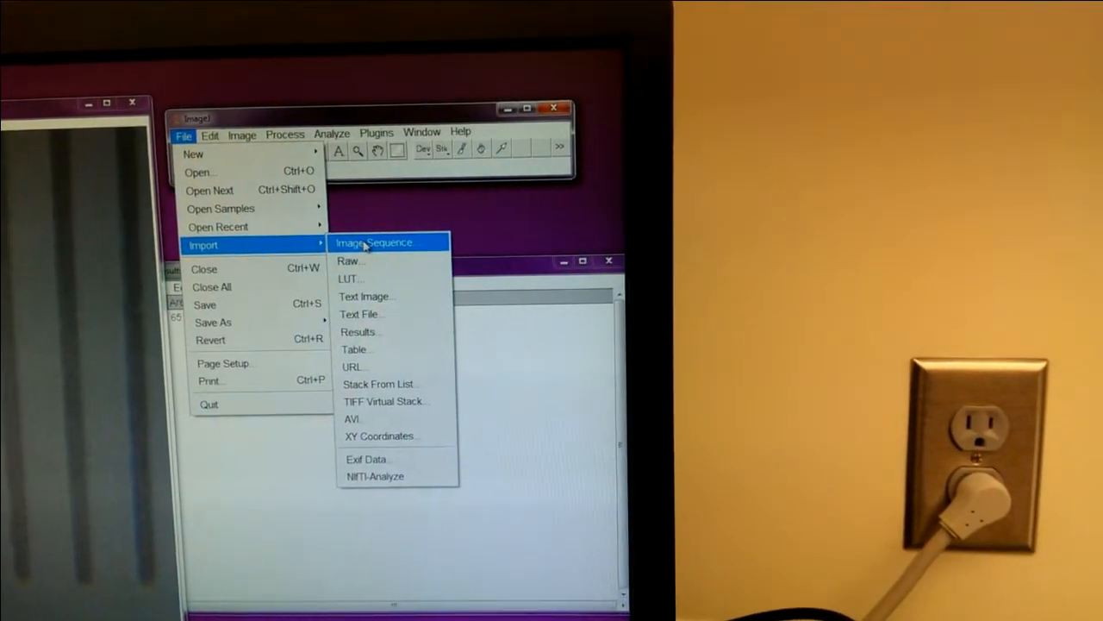
pyautogui.click(364, 244)
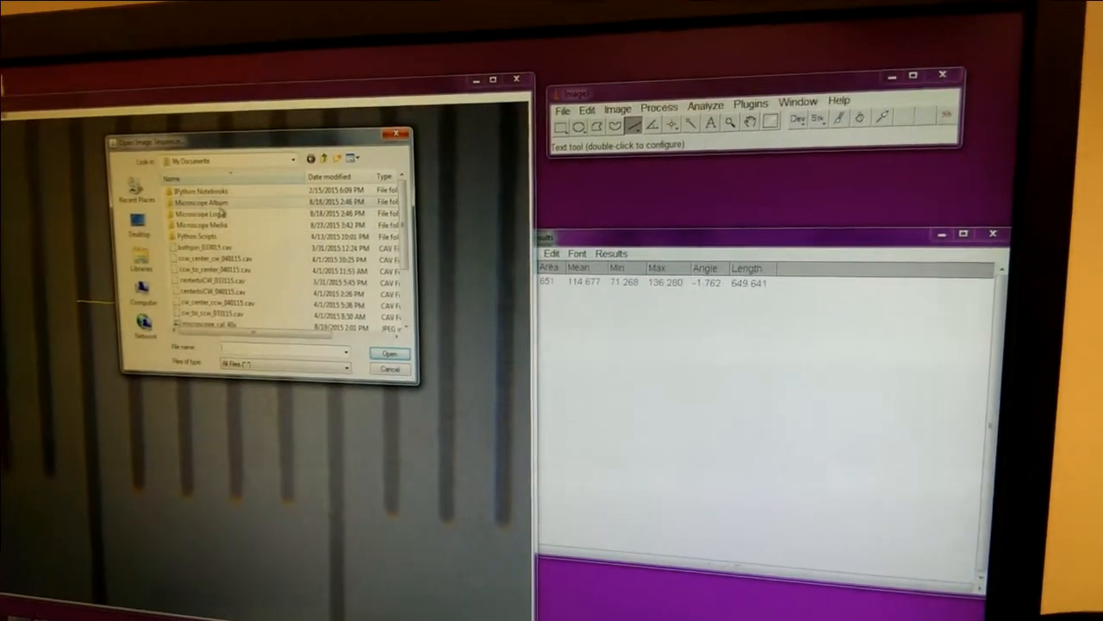
pyautogui.doubleClick(200, 202)
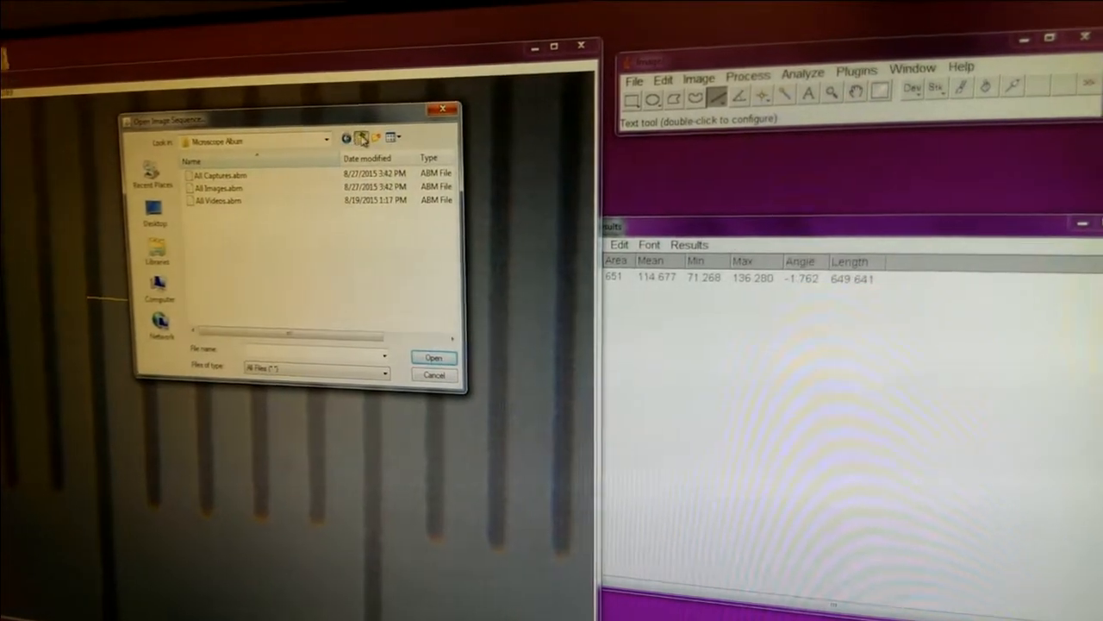
pyautogui.click(362, 138)
pyautogui.doubleClick(216, 188)
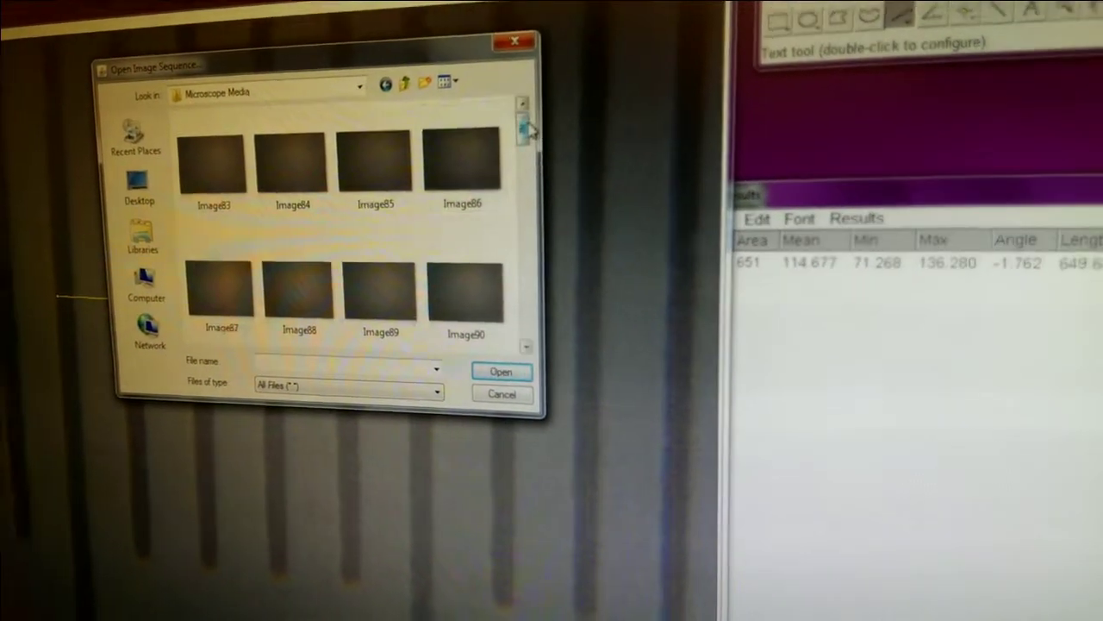
pyautogui.moveTo(541, 148)
pyautogui.mouseDown()
pyautogui.moveTo(543, 199)
pyautogui.moveTo(552, 136)
pyautogui.mouseUp()
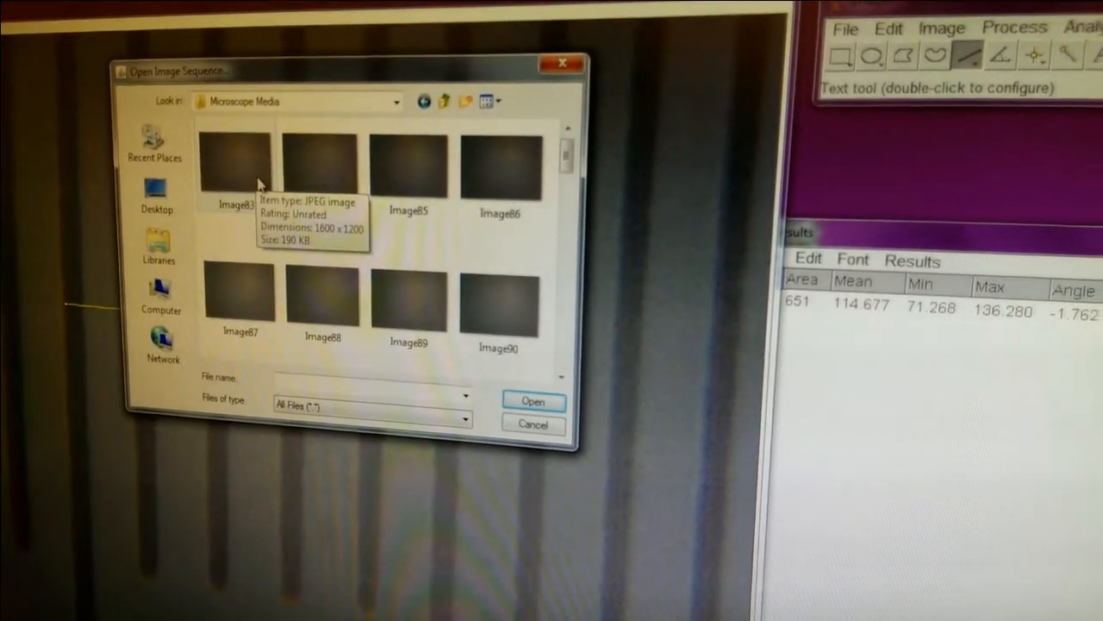
pyautogui.click(523, 408)
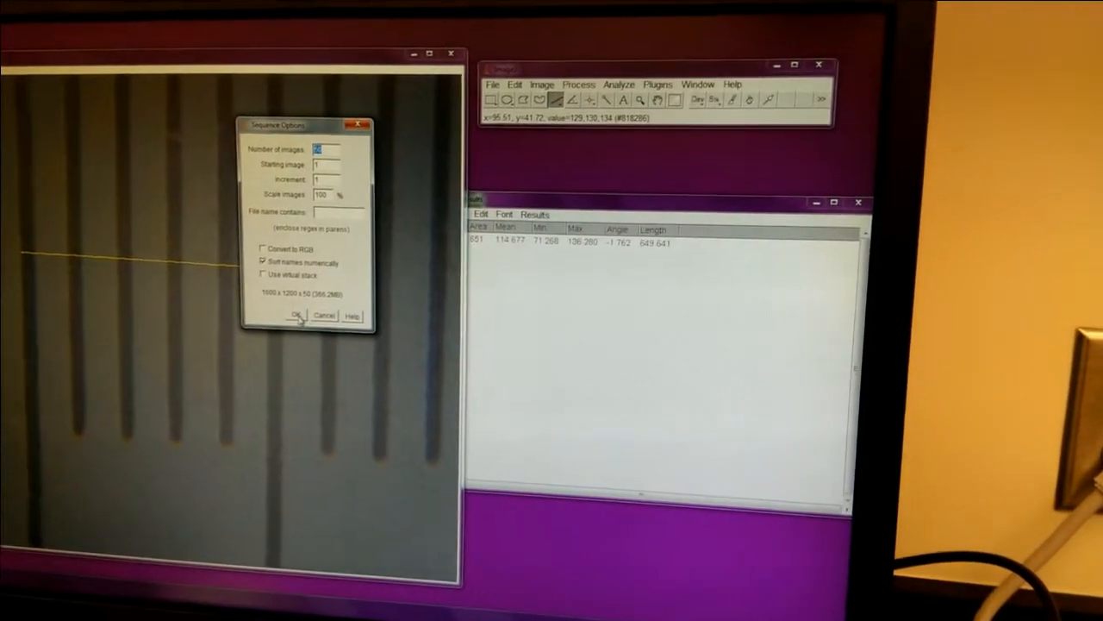
# Step: Confirm the 50-frame sequence import and browse the stack to an earlier frame
pyautogui.click(296, 317)
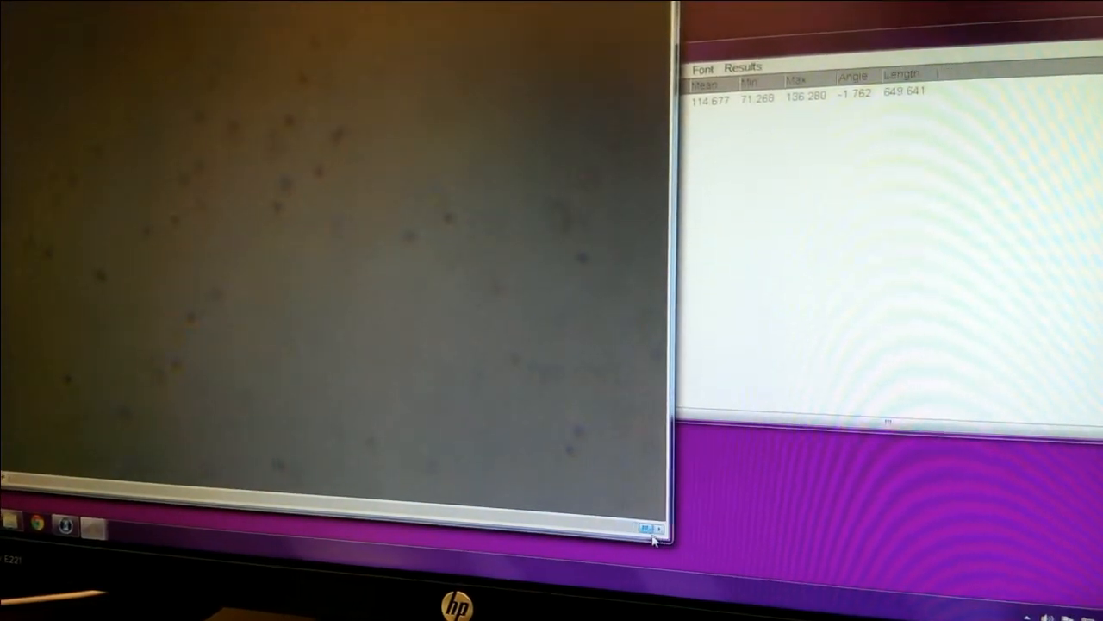
pyautogui.moveTo(584, 536)
pyautogui.mouseDown()
pyautogui.moveTo(298, 533)
pyautogui.moveTo(259, 517)
pyautogui.moveTo(185, 515)
pyautogui.mouseUp()
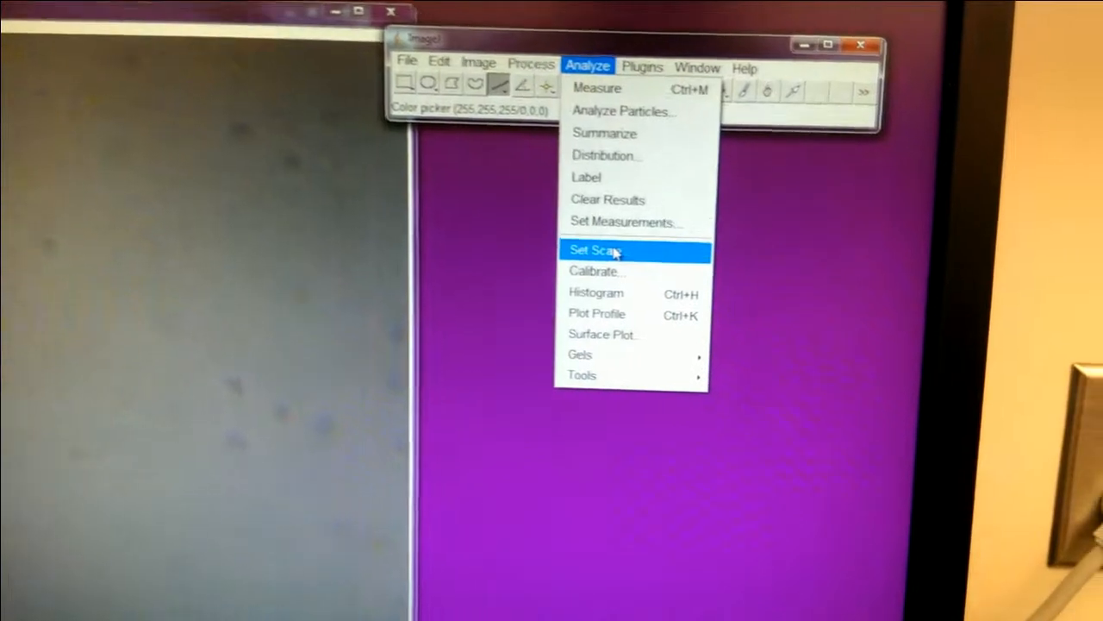
# Step: Calibrate the stack at 650 pixels per 50 uM via Analyze > Set Scale
pyautogui.click(603, 242)
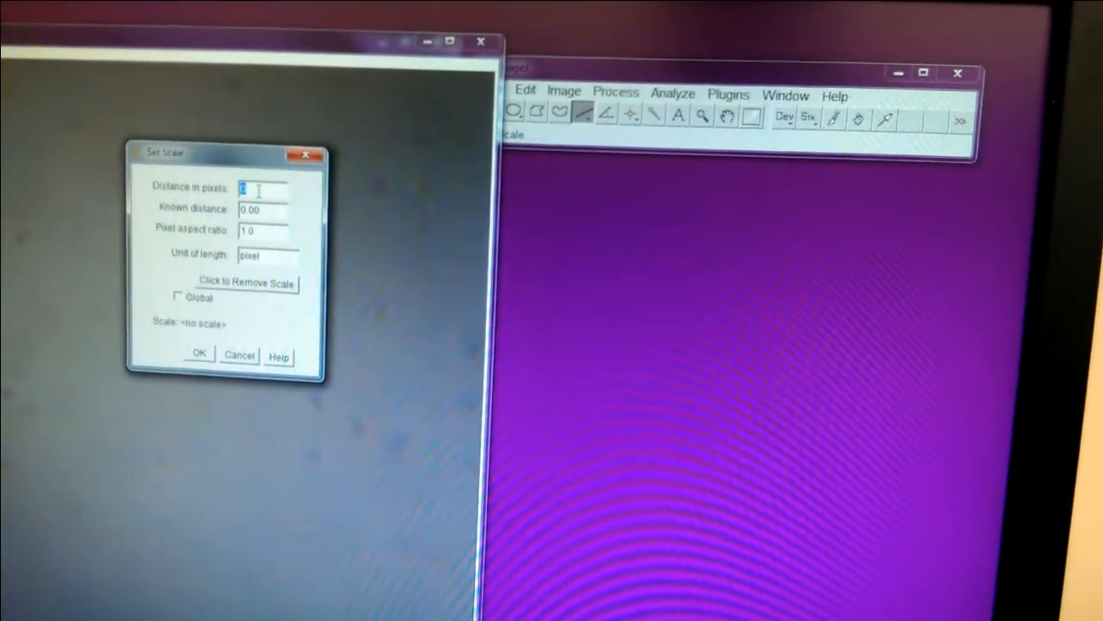
pyautogui.write('650')
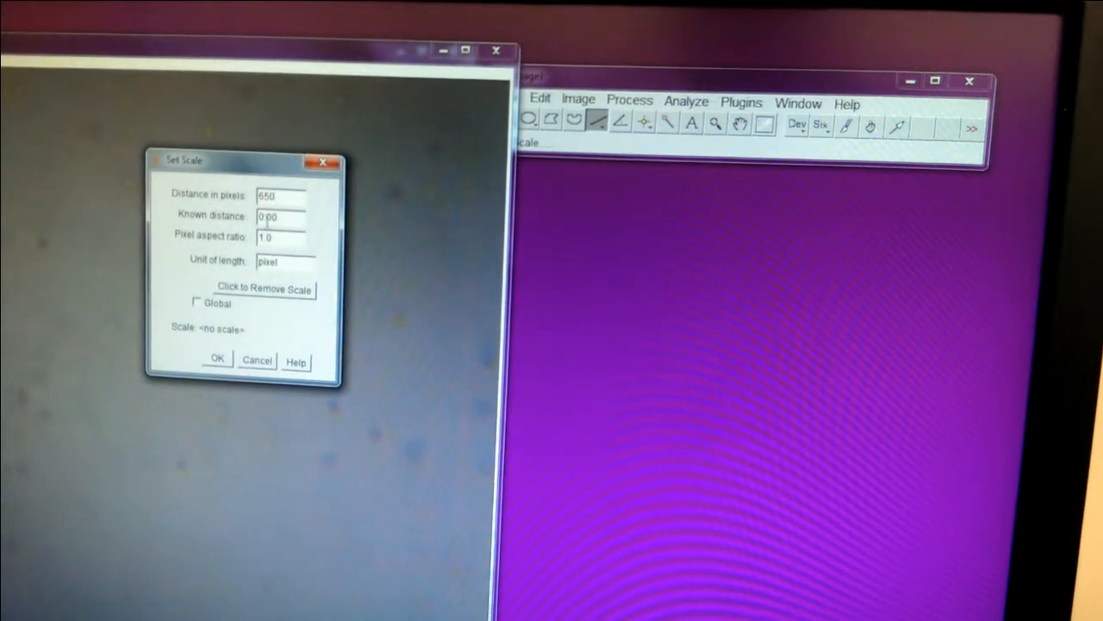
pyautogui.doubleClick(298, 206)
pyautogui.write('50.00')
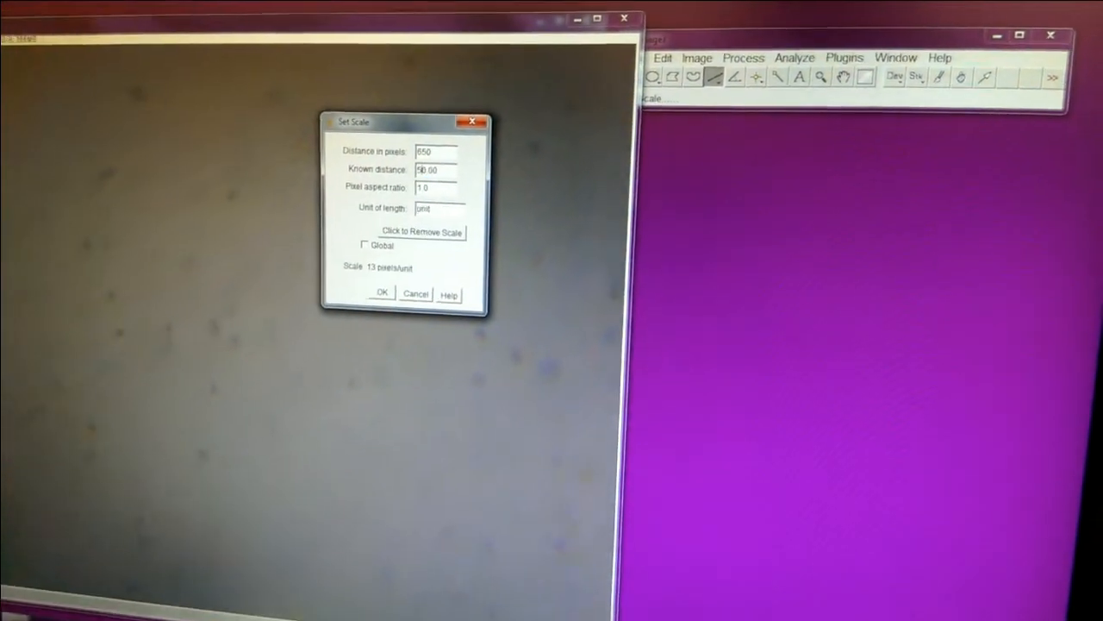
pyautogui.doubleClick(465, 202)
pyautogui.write('uM')
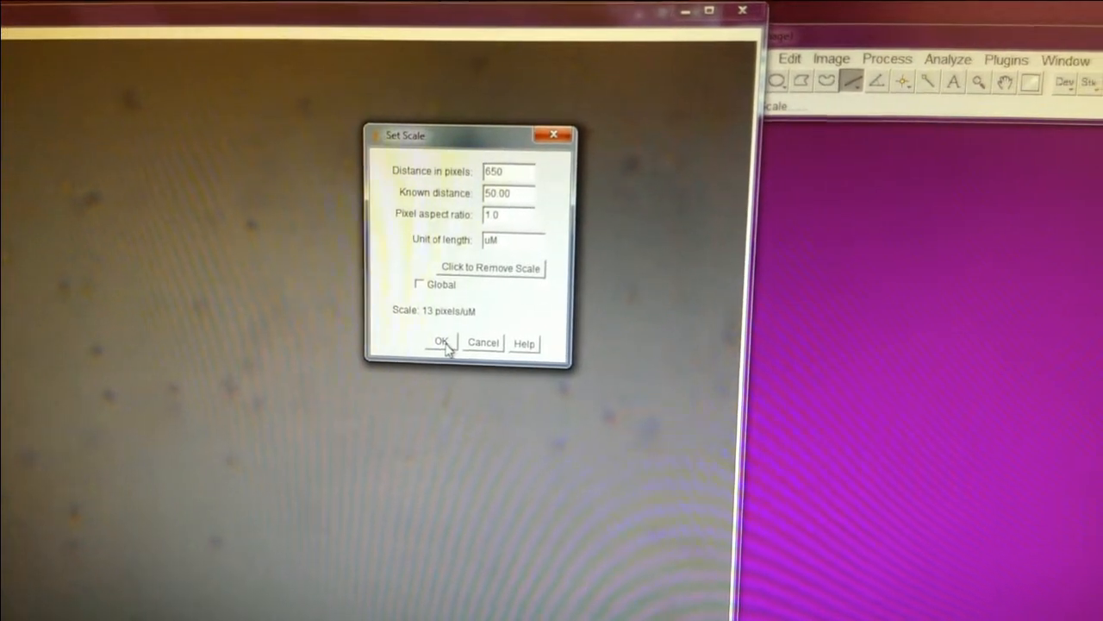
pyautogui.click(442, 345)
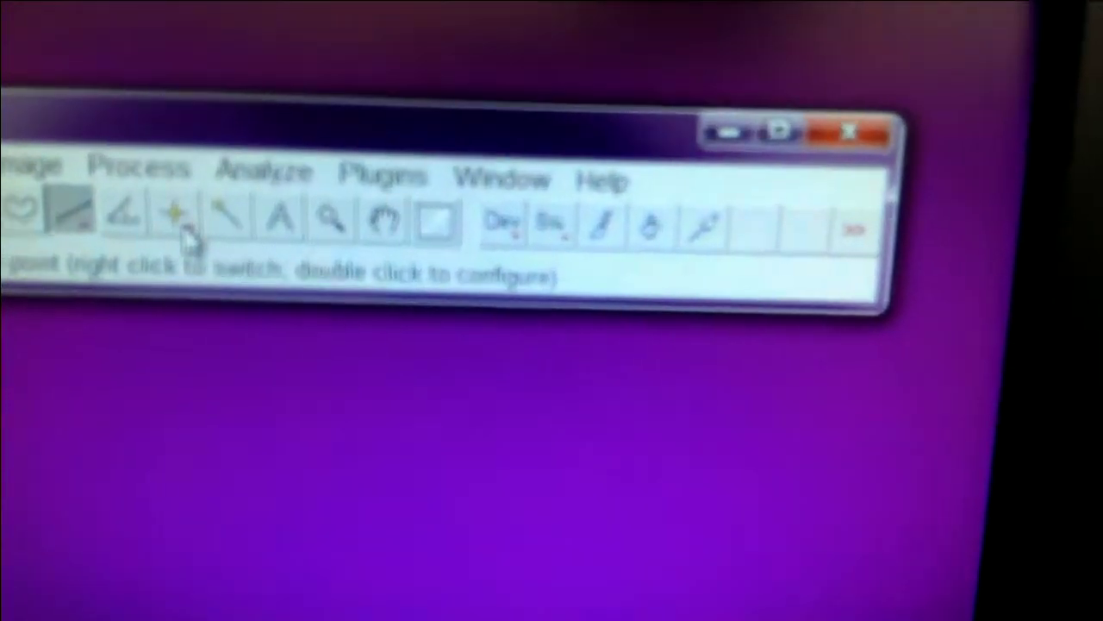
# Step: Switch to single-point marking with Auto-next slice enabled so each point advances the stack
pyautogui.click(212, 286)
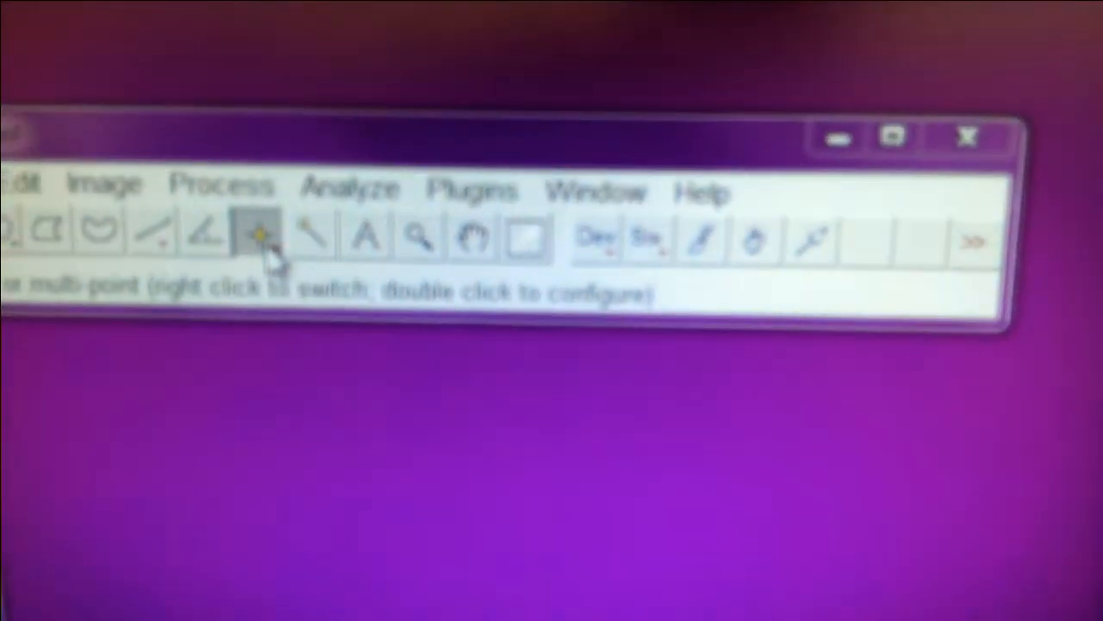
pyautogui.doubleClick(269, 250)
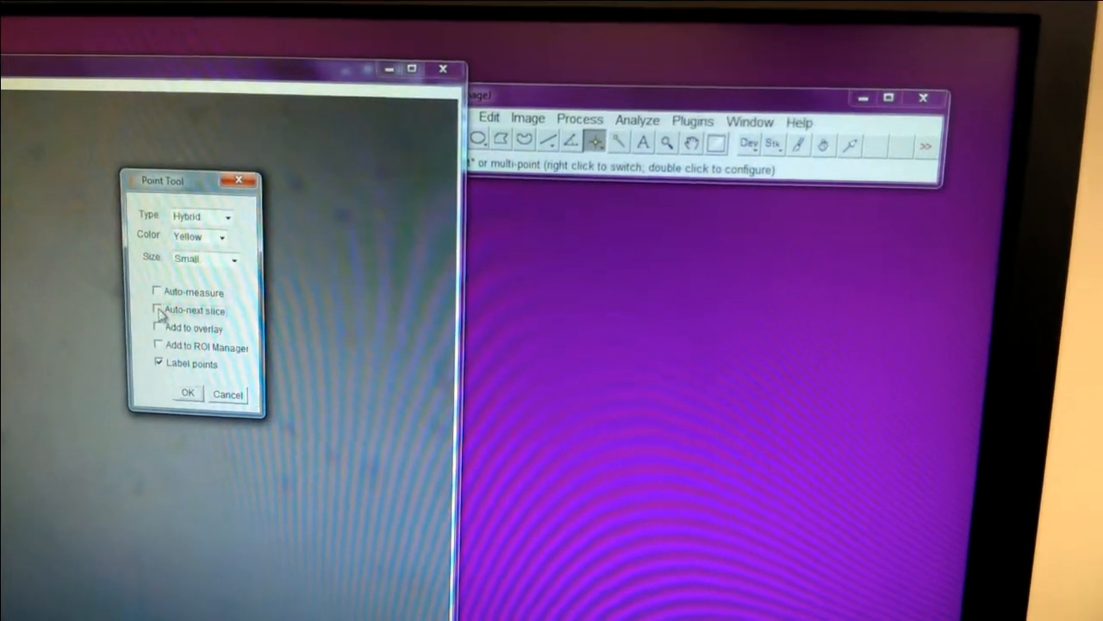
pyautogui.click(155, 315)
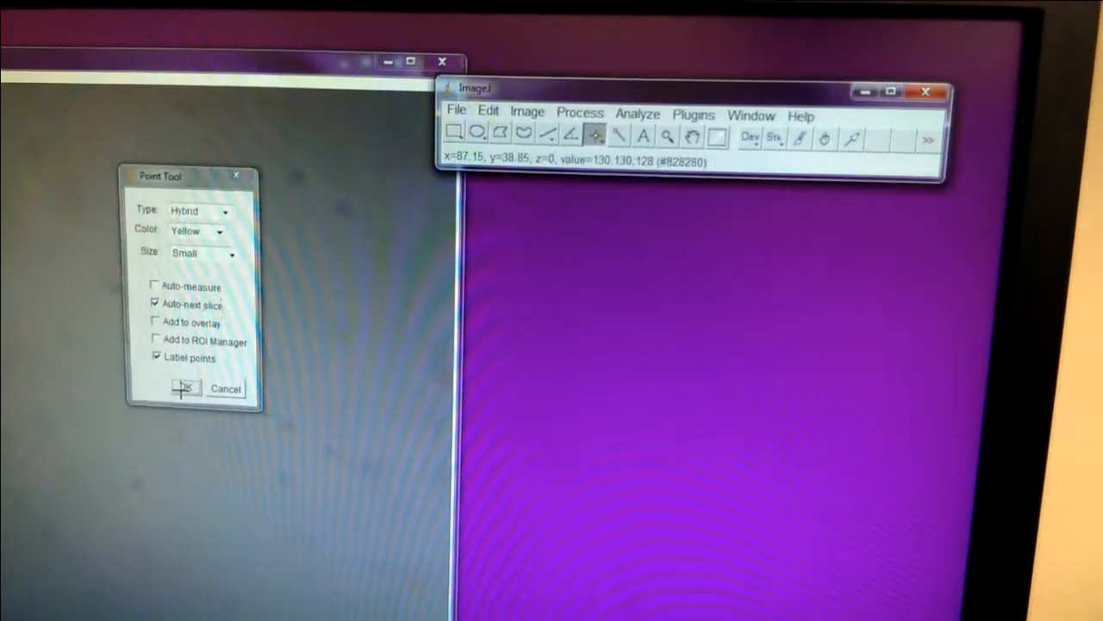
pyautogui.click(181, 401)
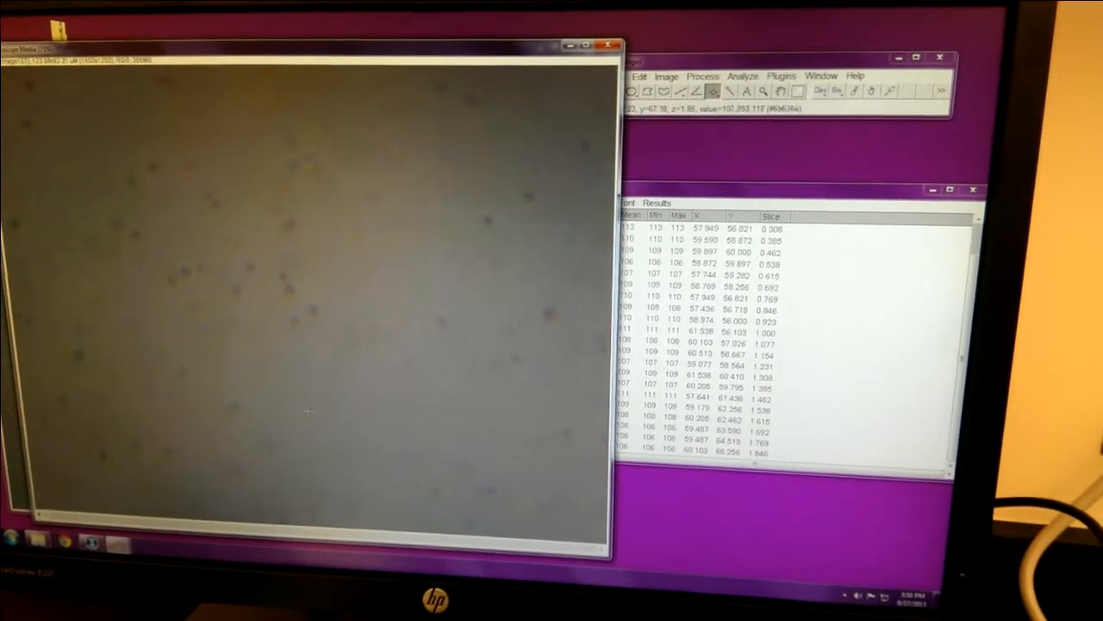
# Step: Mark the same microsphere on successive slices, adding its X/Y positions to the Results table
pyautogui.click(307, 412)
pyautogui.click(284, 401)
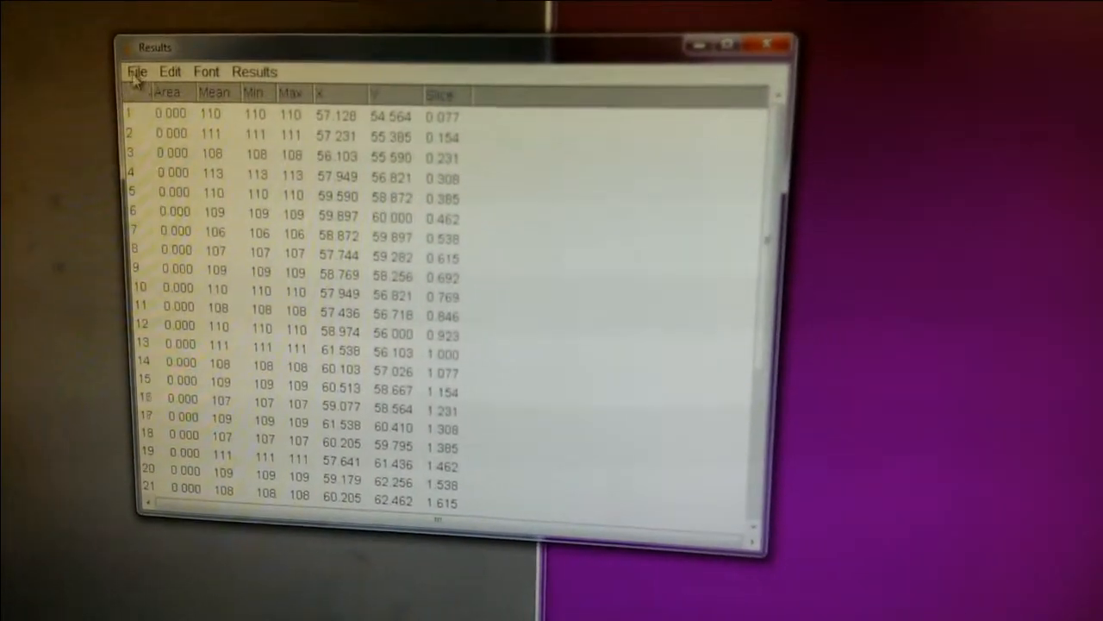
# Step: Save the Results table to My Documents as brownian_lab_data_1.csv
pyautogui.click(173, 76)
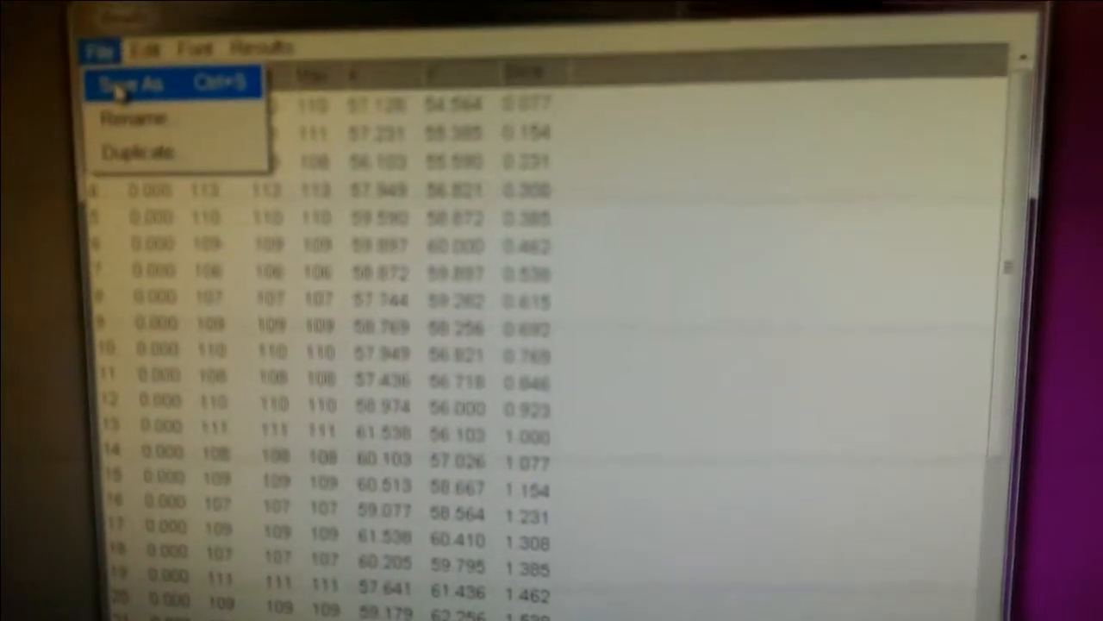
pyautogui.click(104, 71)
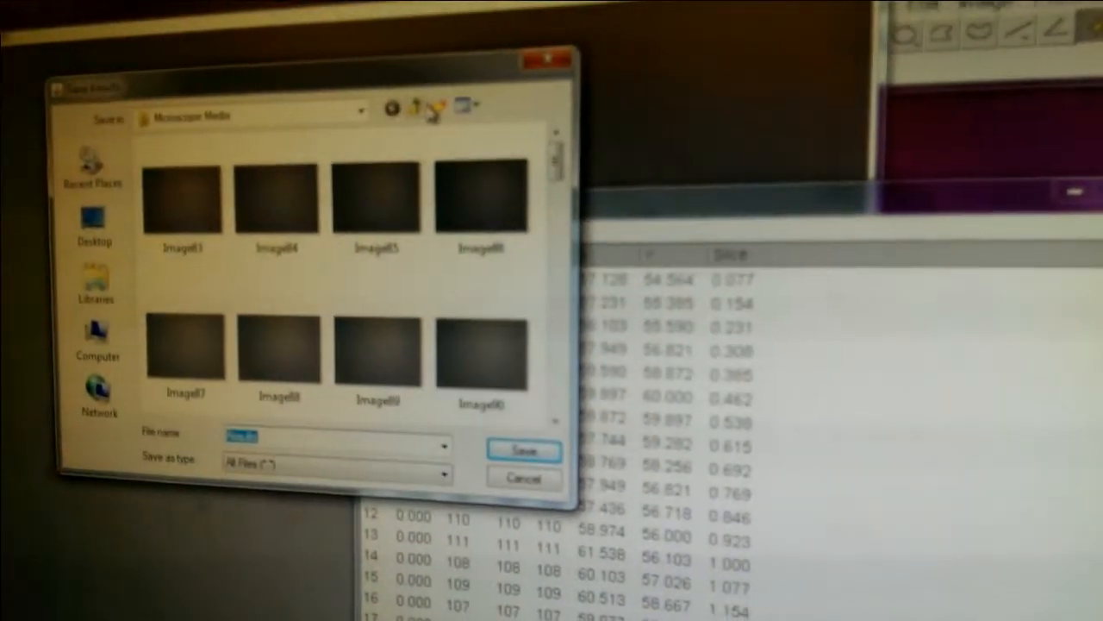
pyautogui.click(268, 57)
pyautogui.write('b')
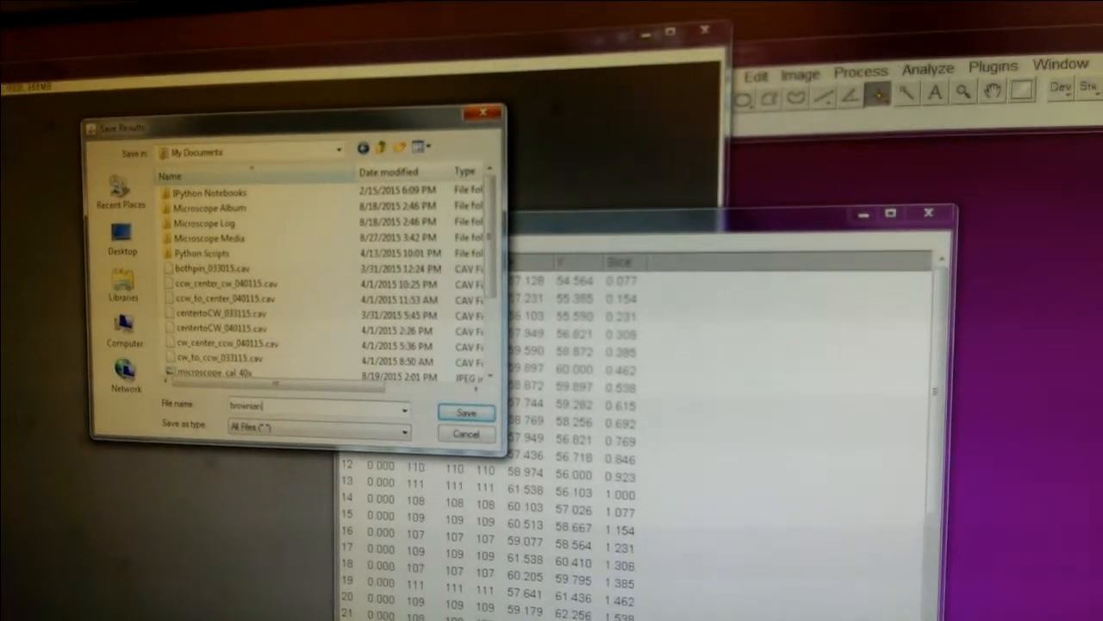
pyautogui.write('rownian_lab_data_1.csv')
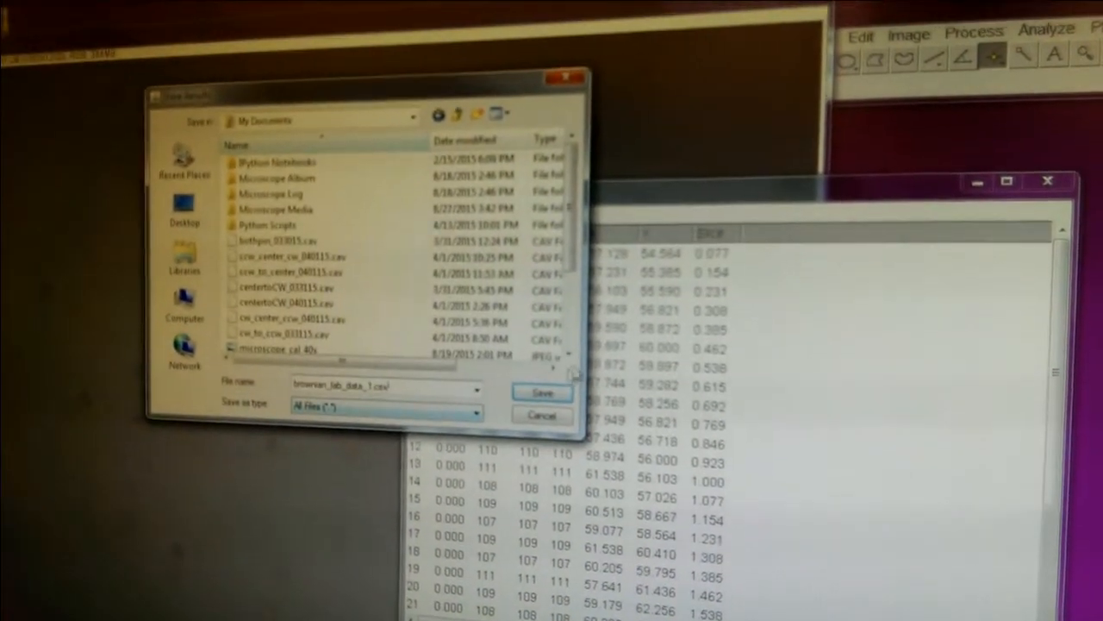
pyautogui.click(540, 402)
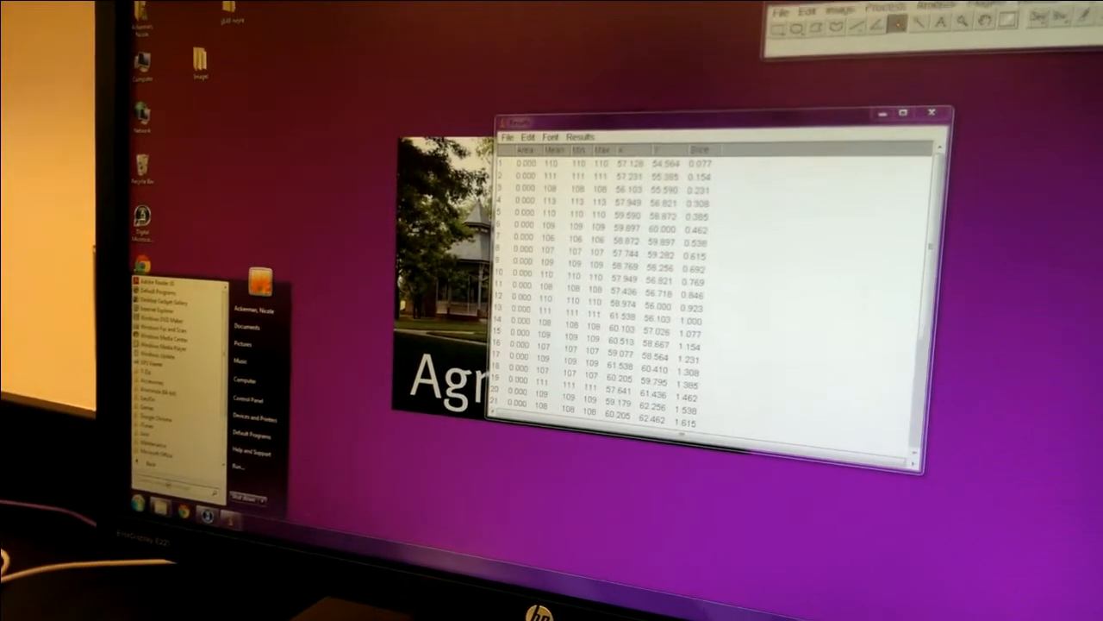
pyautogui.write('m')
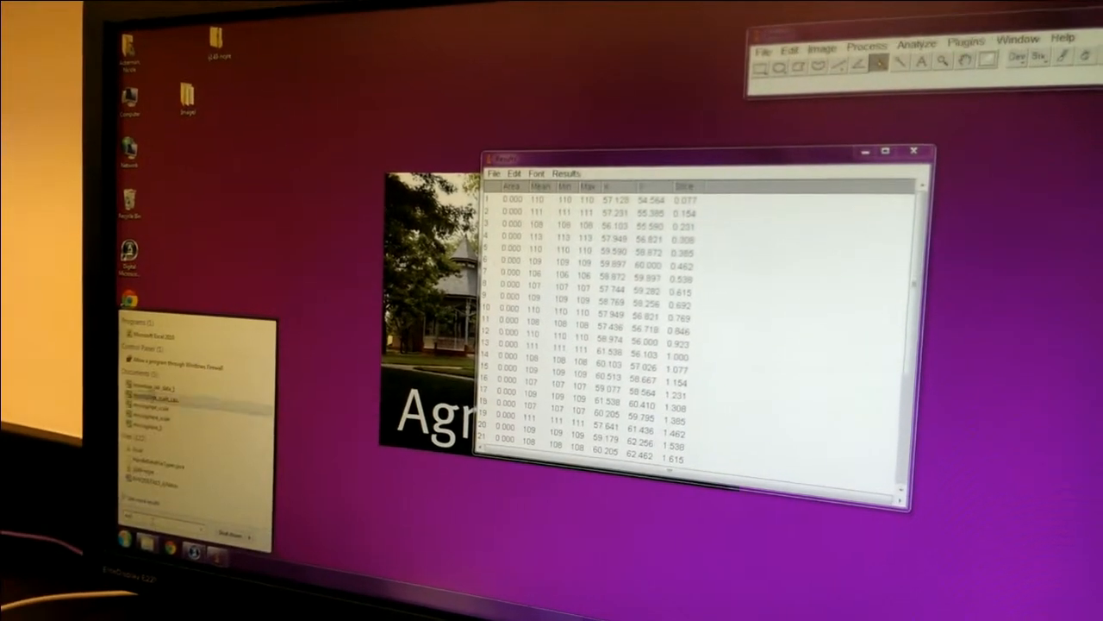
# Step: Launch Microsoft Excel 2010 from the Start menu search results
pyautogui.press('Return')
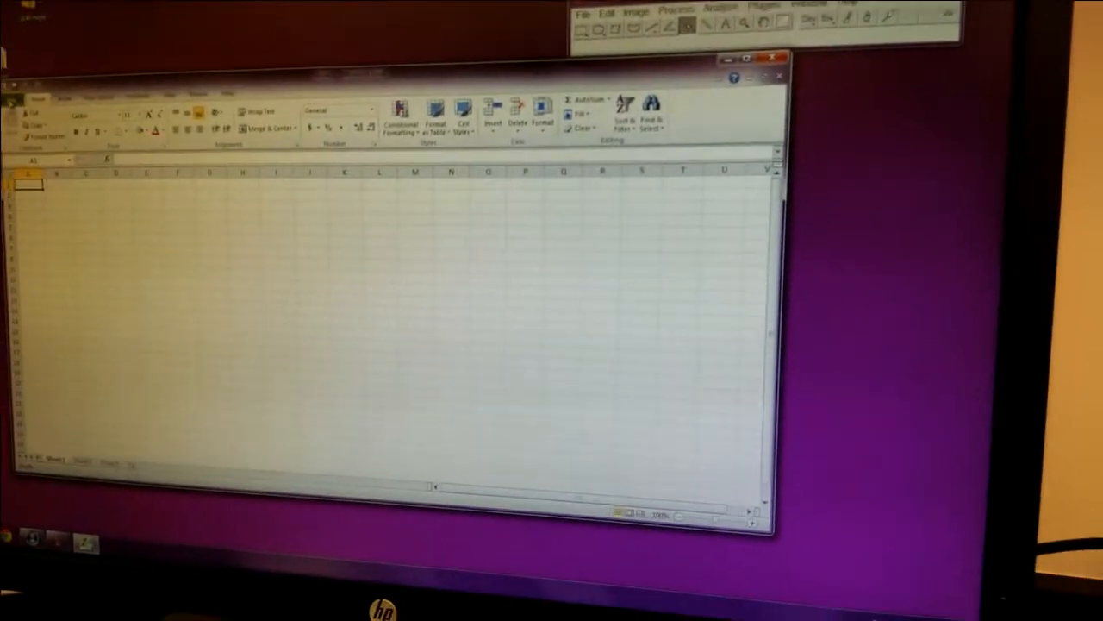
# Step: Bring up Excel's Open dialog (Ctrl+O) to browse for brownian_lab_data_1.csv
pyautogui.click(10, 102)
pyautogui.hotkey('ctrl', 'o')
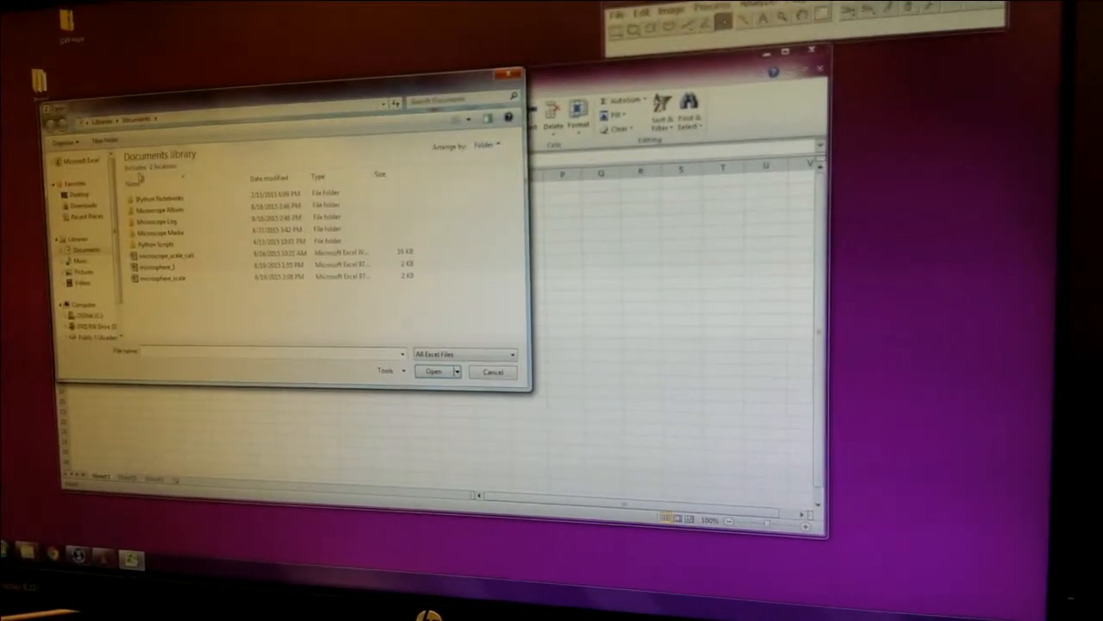